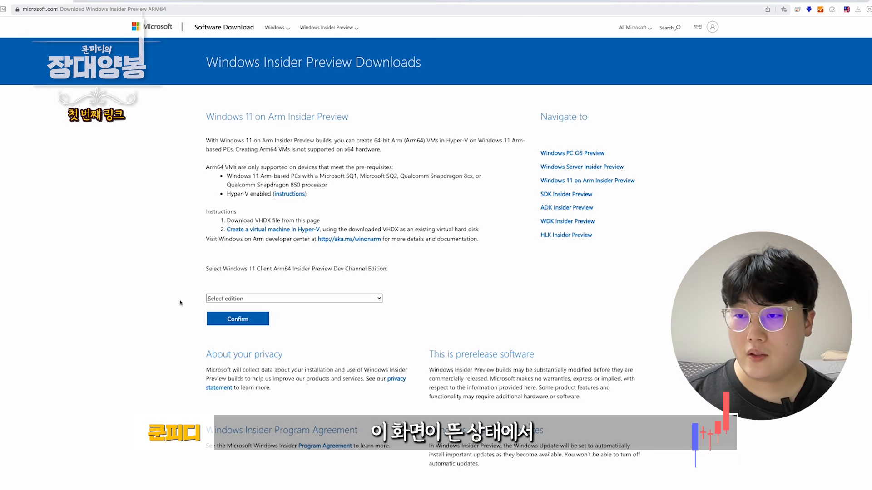
# Select the Windows 11 Client Arm64 Insider Preview (Canary) - Build 25951 edition and confirm it.
pyautogui.scroll(-1, 220, 275)
pyautogui.click(255, 282)
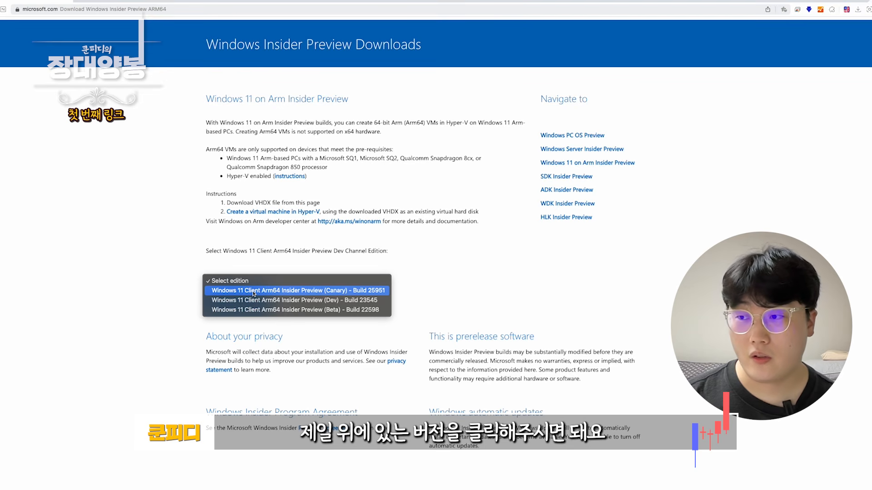
pyautogui.click(253, 290)
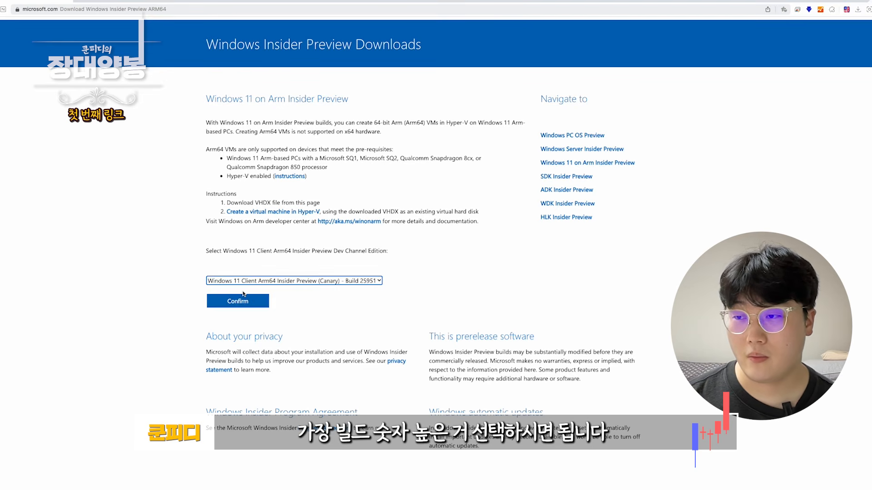
pyautogui.scroll(-1, 253, 292)
pyautogui.click(223, 279)
# Choose English (United States) as the product language and download the Build 25951 image.
pyautogui.click(234, 138)
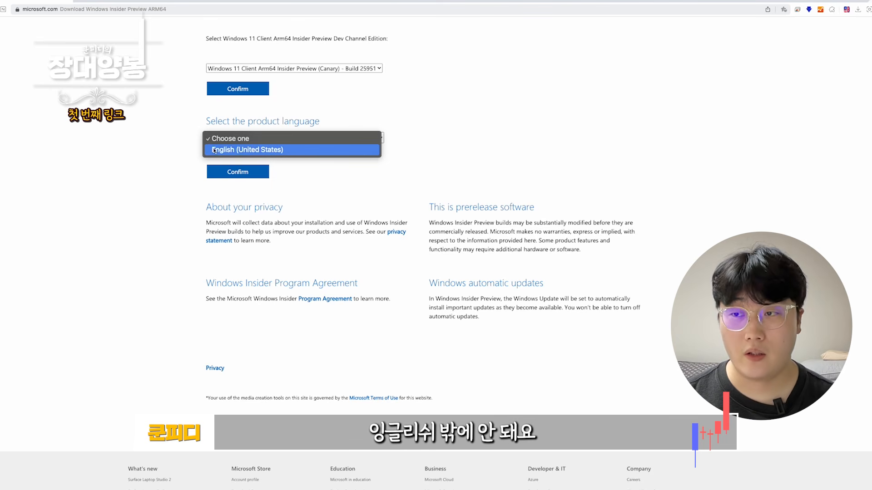
pyautogui.click(232, 150)
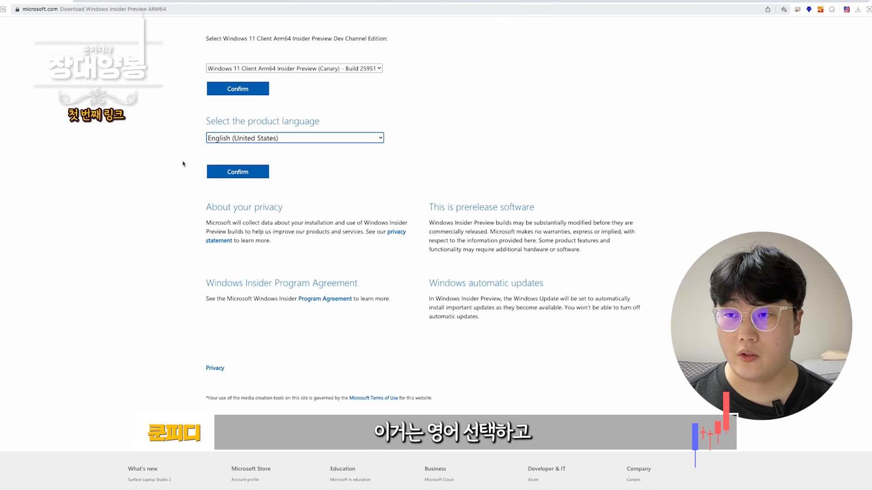
pyautogui.click(238, 172)
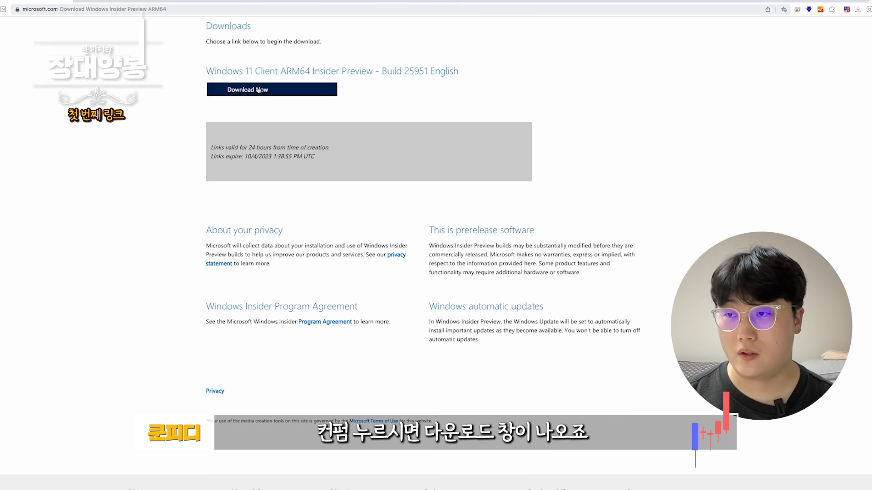
pyautogui.click(247, 90)
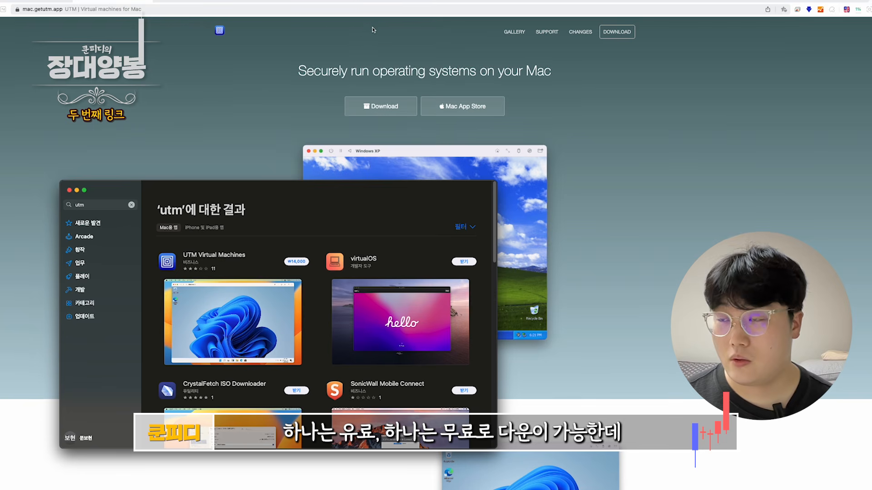
# Close the App Store window and download UTM for free from its website.
pyautogui.click(69, 191)
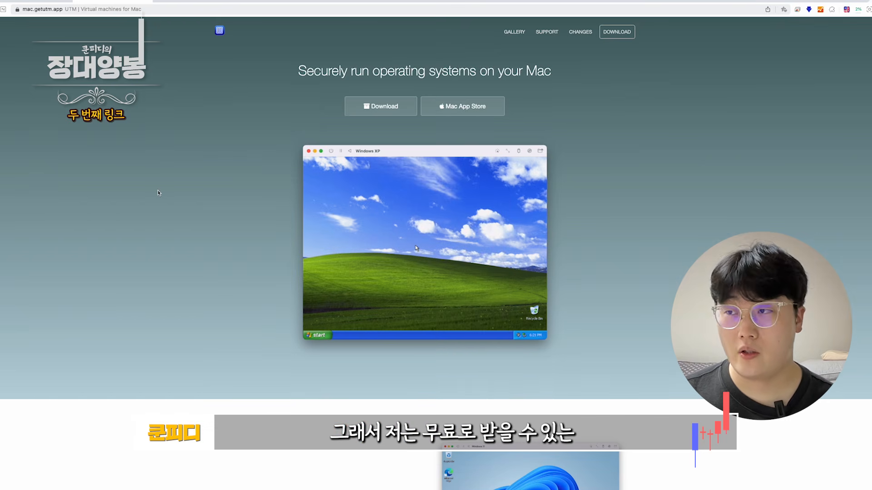
pyautogui.click(384, 108)
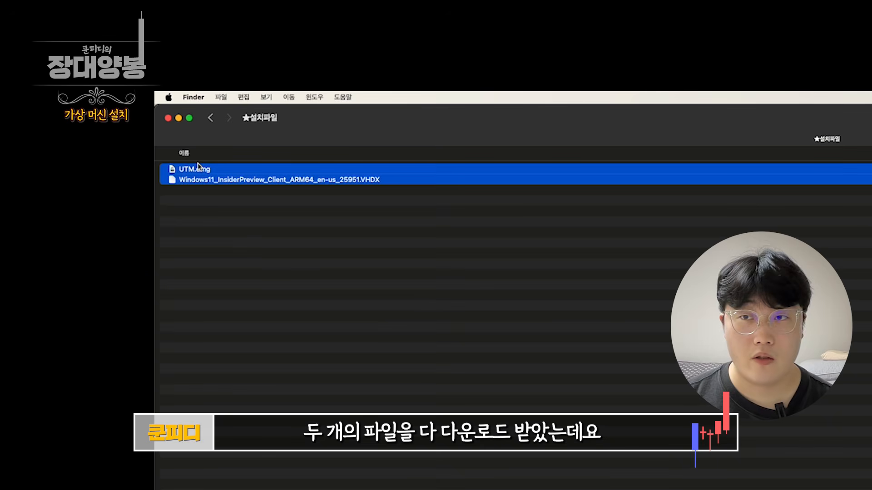
# Open UTM.dmg, install UTM into the Applications folder and close the installer window.
pyautogui.click(294, 257)
pyautogui.click(263, 170)
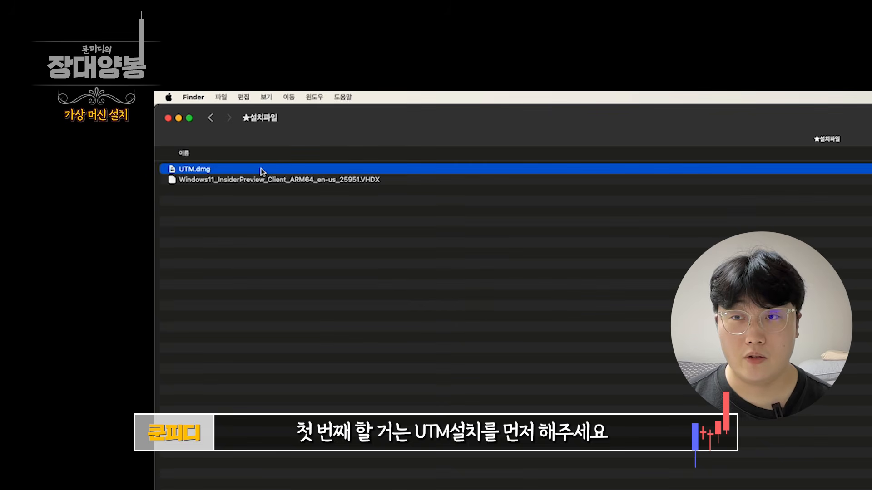
pyautogui.doubleClick(262, 171)
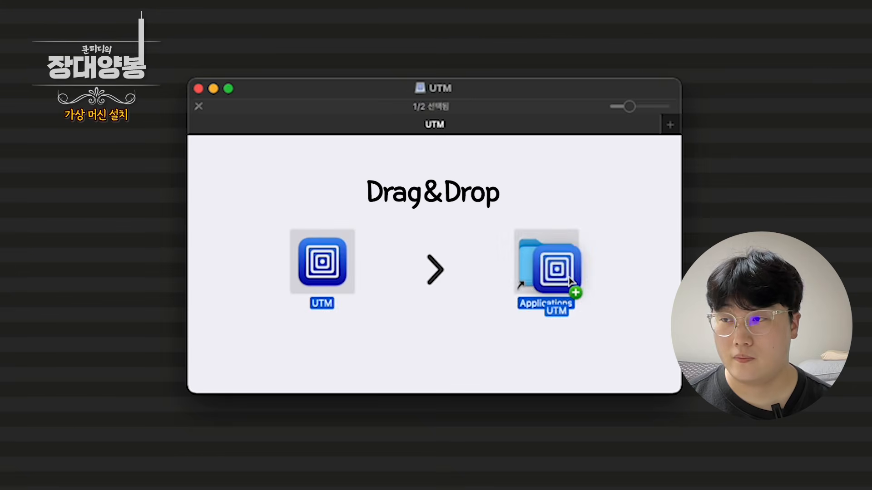
pyautogui.click(373, 353)
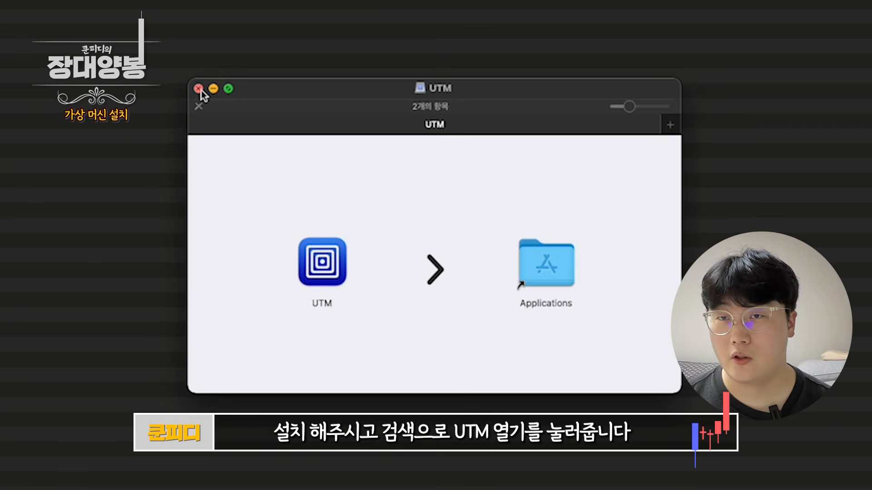
pyautogui.click(200, 90)
# Search the Mac for "utm" and launch the UTM app.
pyautogui.press('super+space')
pyautogui.write('y')
pyautogui.press('BackSpace')
pyautogui.write('utm')
pyautogui.press('Return')
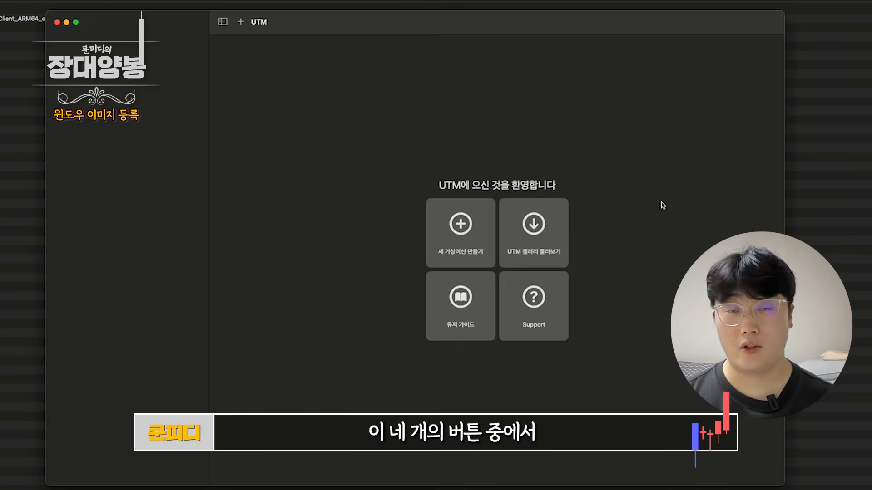
# Start a new virtual machine using Virtualize with Windows as the operating system.
pyautogui.click(458, 230)
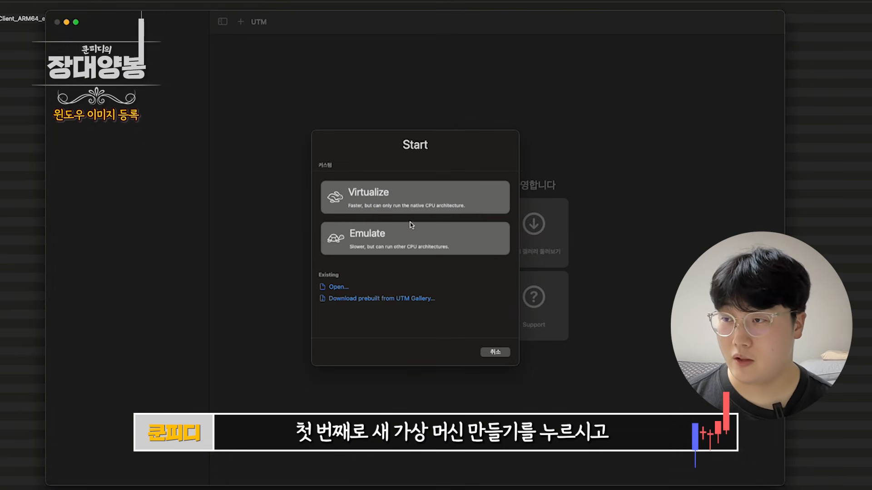
pyautogui.click(488, 196)
pyautogui.click(477, 226)
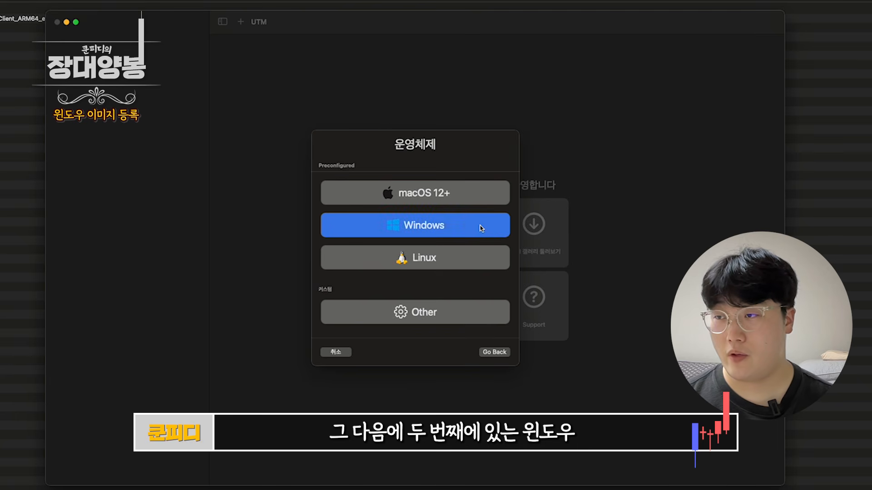
# Import Windows11_InsiderPreview_Client_ARM64_en-us_25951.VHDX from the ★설치파일 folder as the boot image and accept the default memory and CPU settings.
pyautogui.click(324, 195)
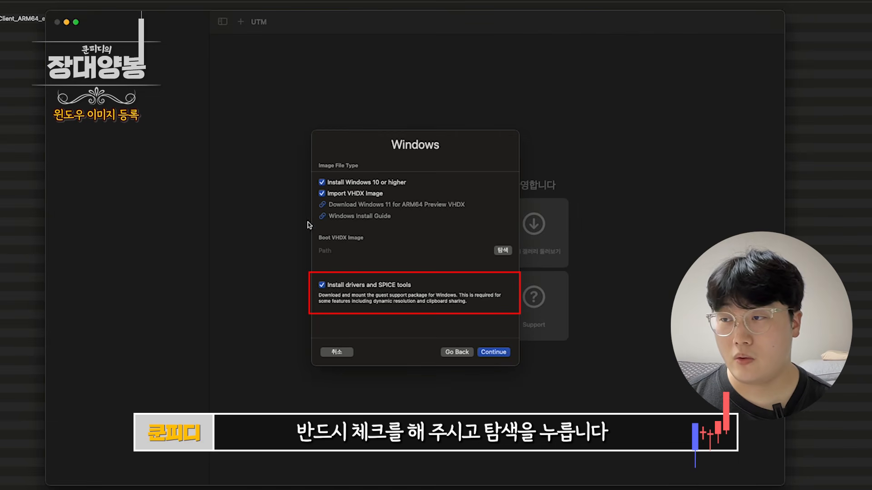
pyautogui.click(501, 252)
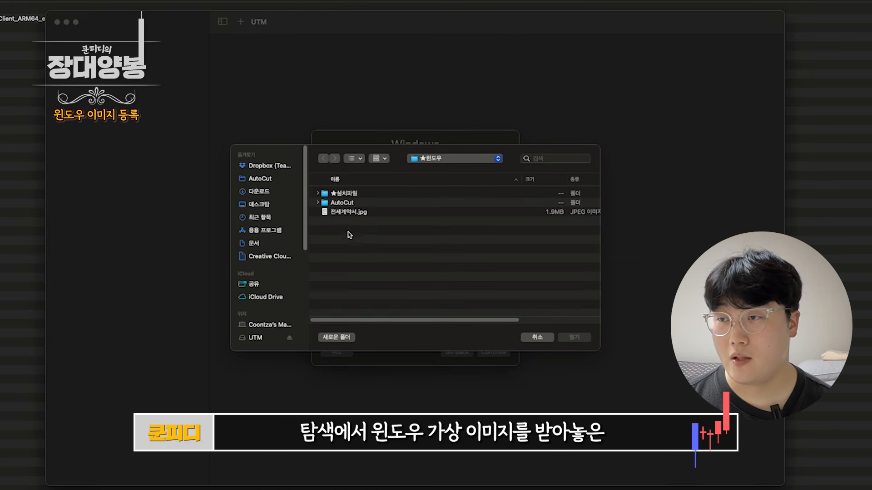
pyautogui.doubleClick(350, 193)
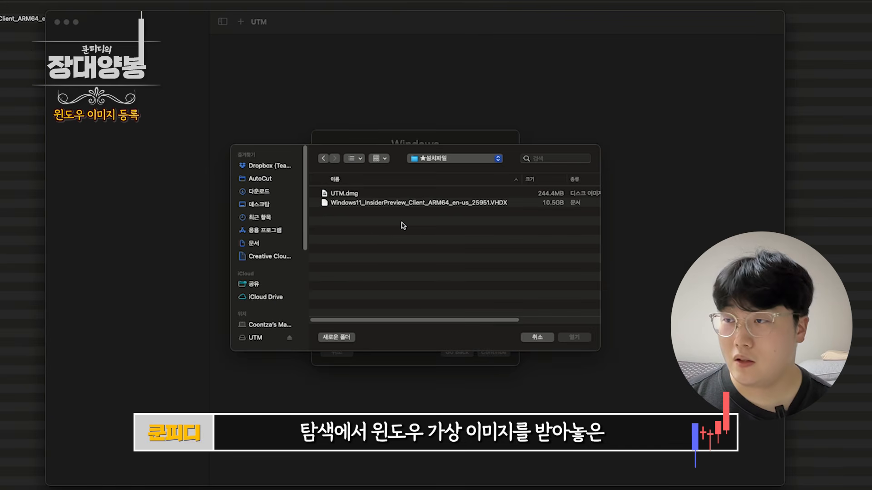
pyautogui.click(424, 204)
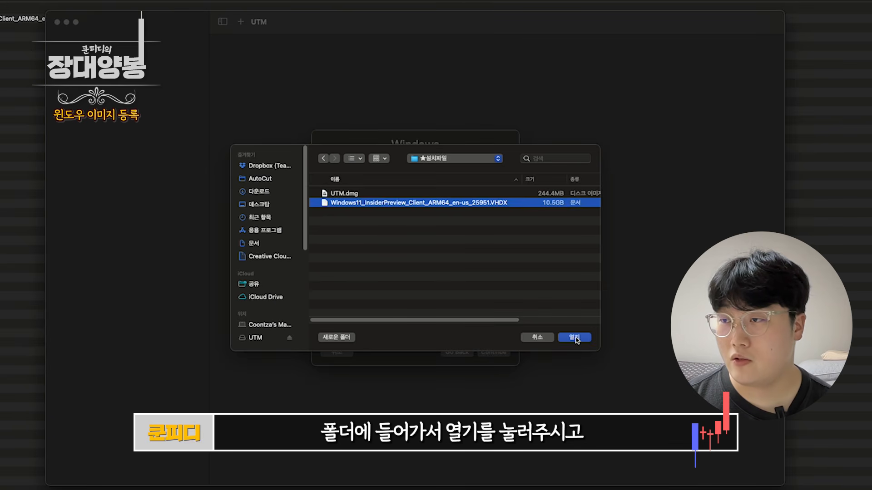
pyautogui.click(576, 338)
pyautogui.click(497, 352)
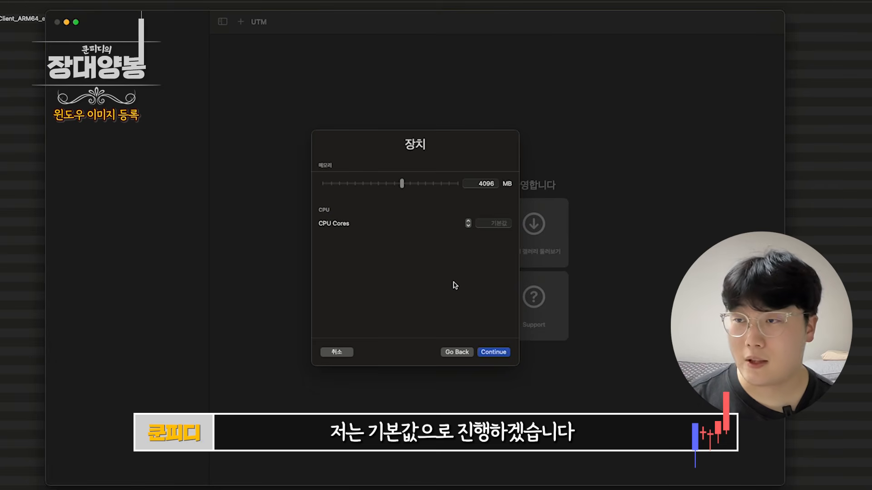
pyautogui.click(503, 352)
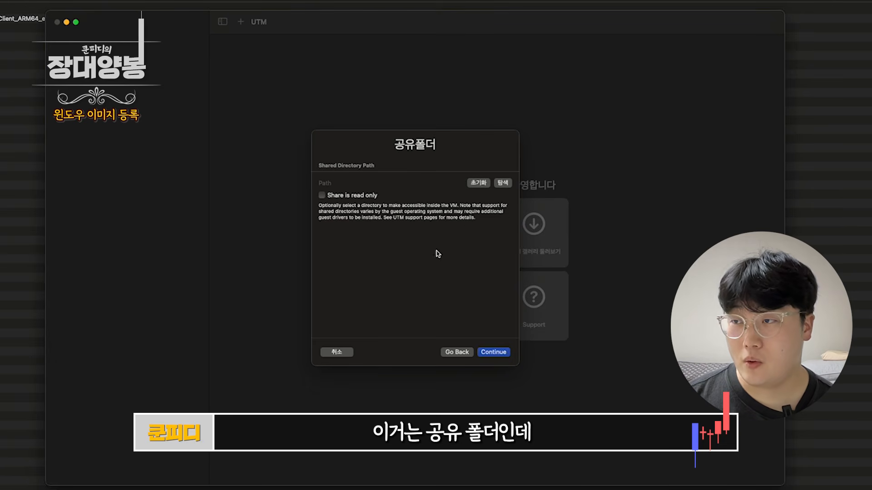
# Set the ★윈도우 folder as the virtual machine's shared directory and continue to the summary.
pyautogui.click(502, 183)
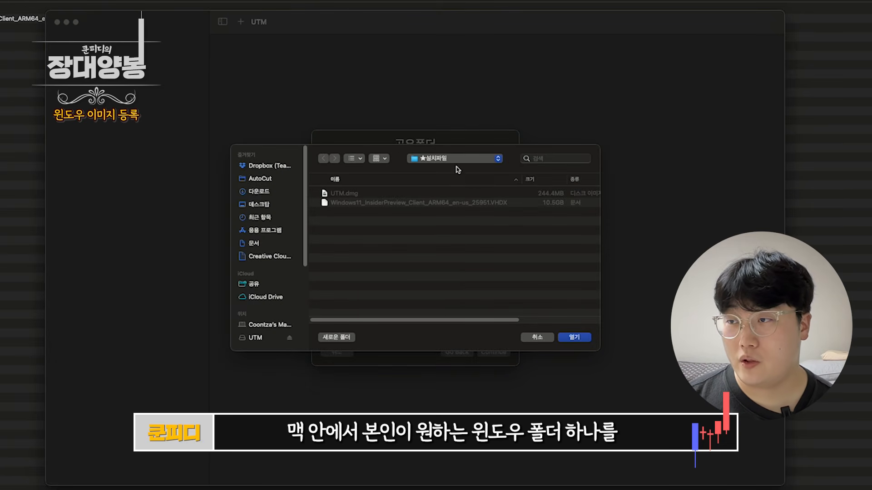
pyautogui.click(458, 159)
pyautogui.click(457, 174)
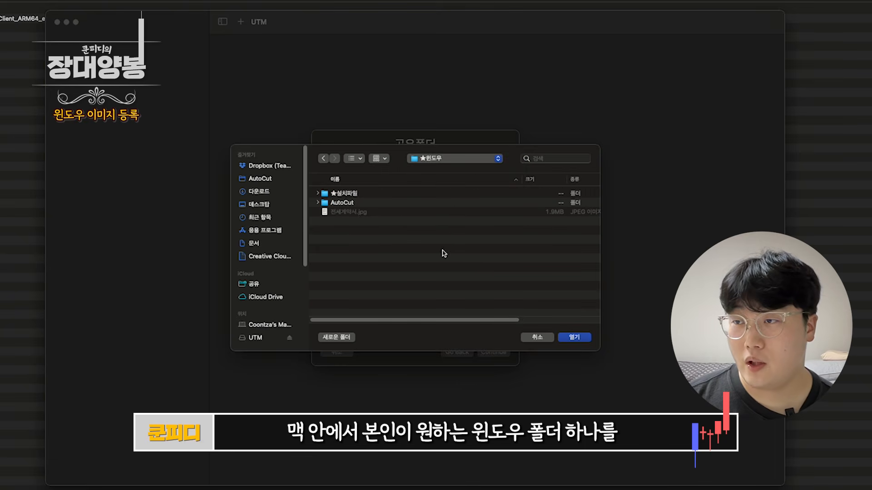
pyautogui.click(573, 337)
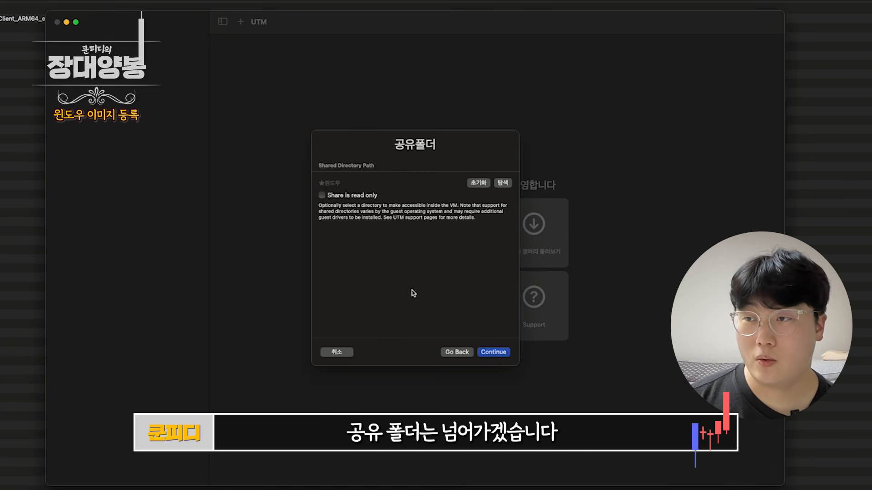
pyautogui.click(501, 355)
# Save the virtual machine with the name Windows 11 and start it.
pyautogui.click(424, 165)
pyautogui.write('11')
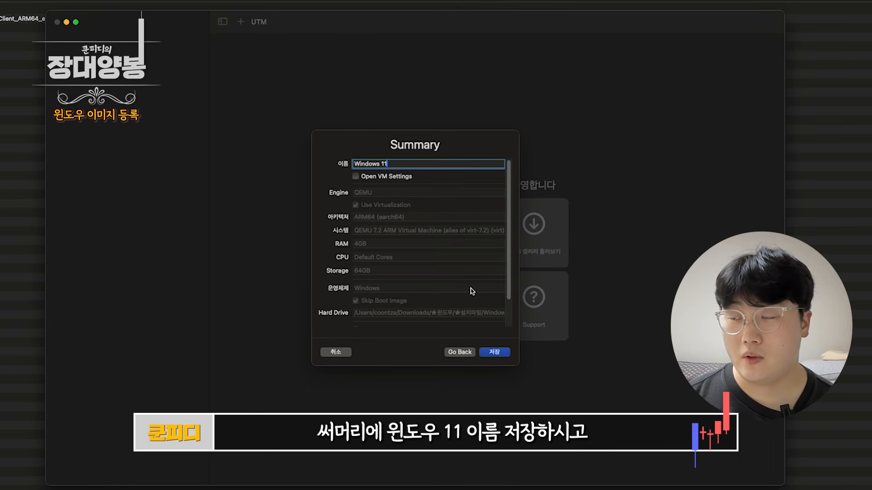
pyautogui.click(495, 352)
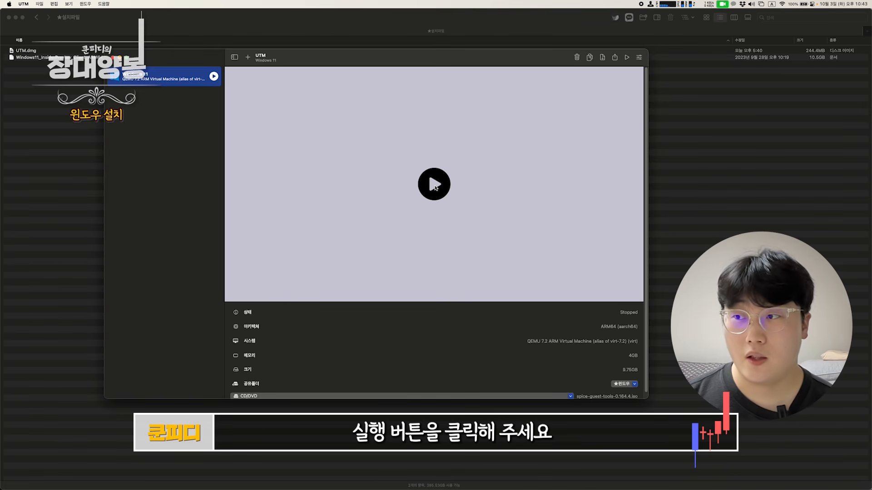
pyautogui.click(434, 184)
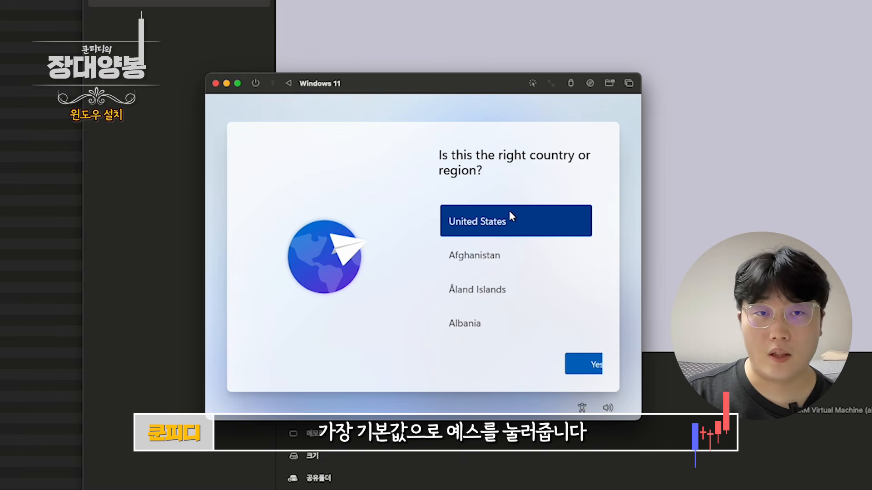
# Accept the United States region and US keyboard layout in Windows setup, skipping the second keyboard layout.
pyautogui.click(586, 370)
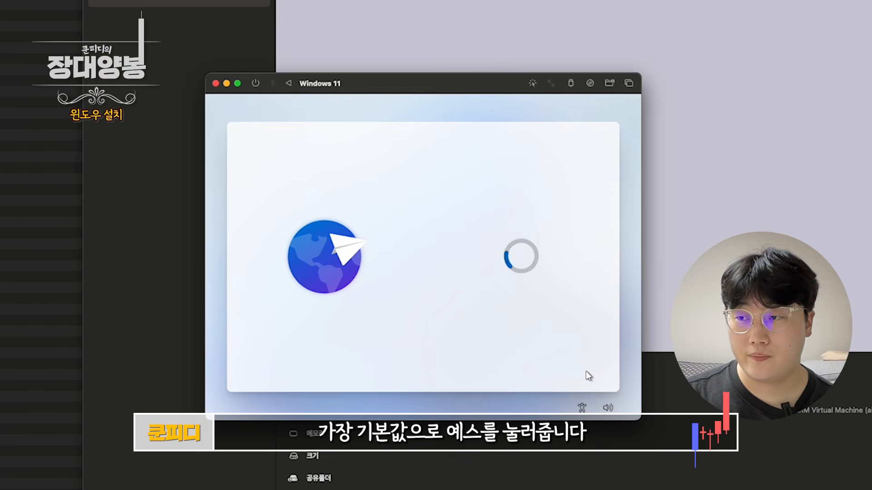
pyautogui.click(592, 368)
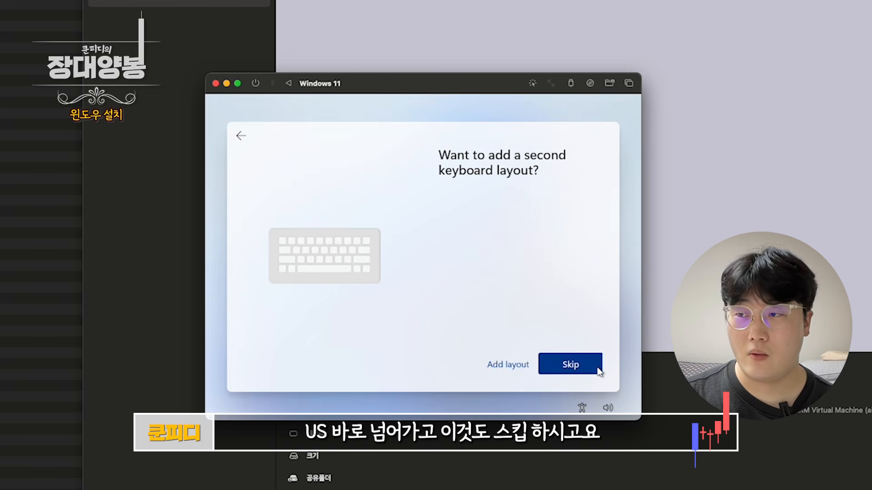
pyautogui.click(589, 363)
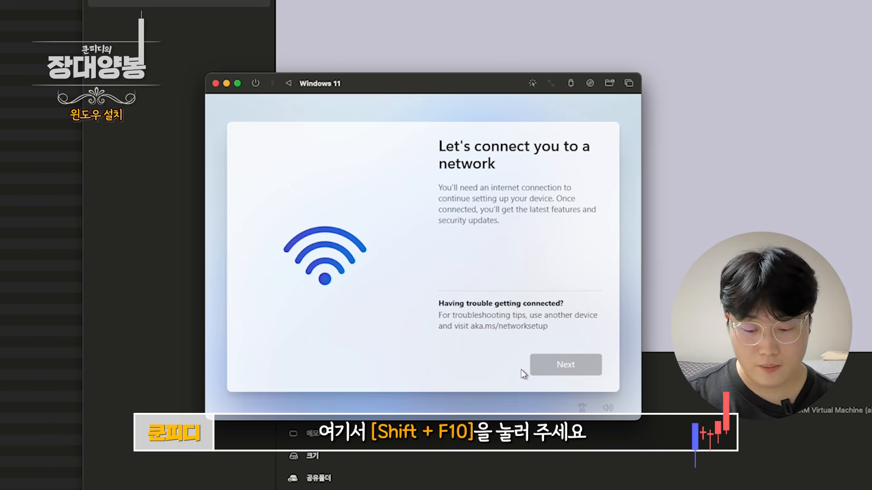
# Open a command prompt on the network setup screen and run OOBE\BYPASSNRO.
pyautogui.hotkey('shift', 'F10')
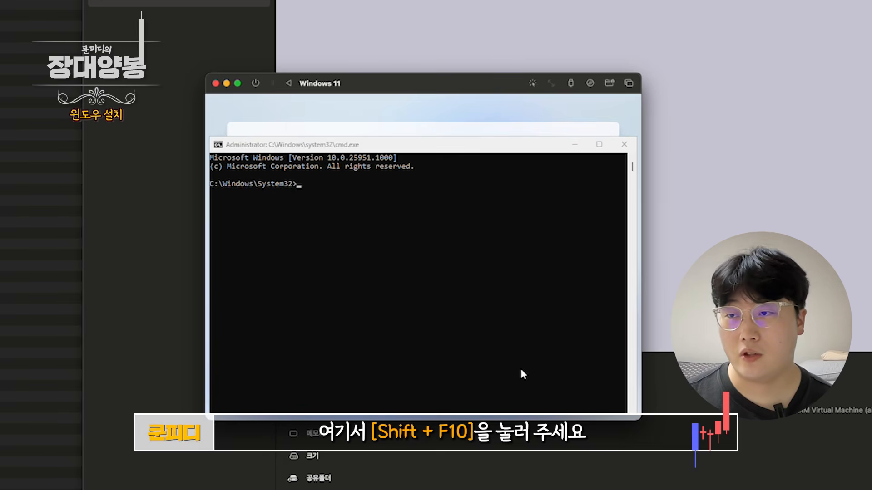
pyautogui.moveTo(450, 140); pyautogui.dragTo(452, 121)
pyautogui.write('OOBE\\BYPASSNRO')
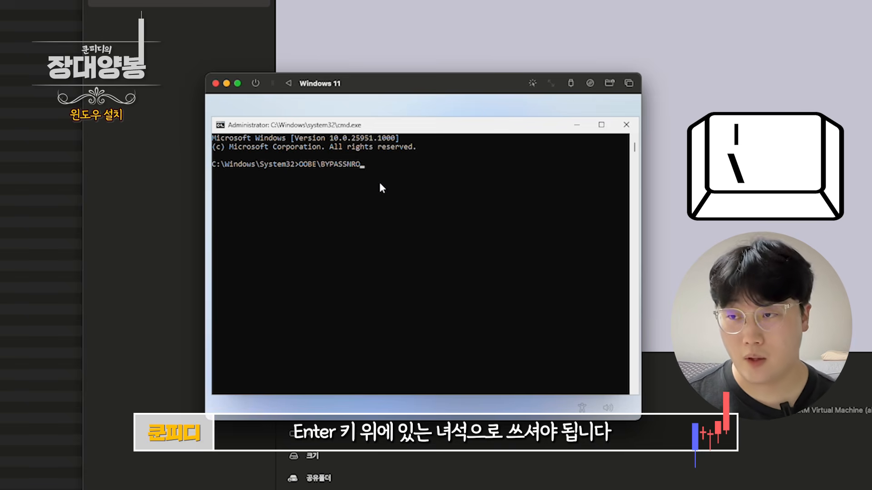
pyautogui.write('/')
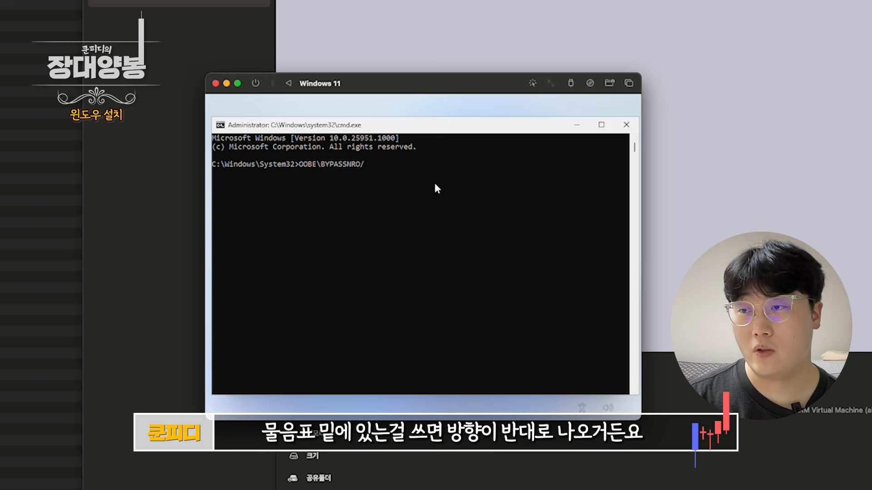
pyautogui.press('BackSpace')
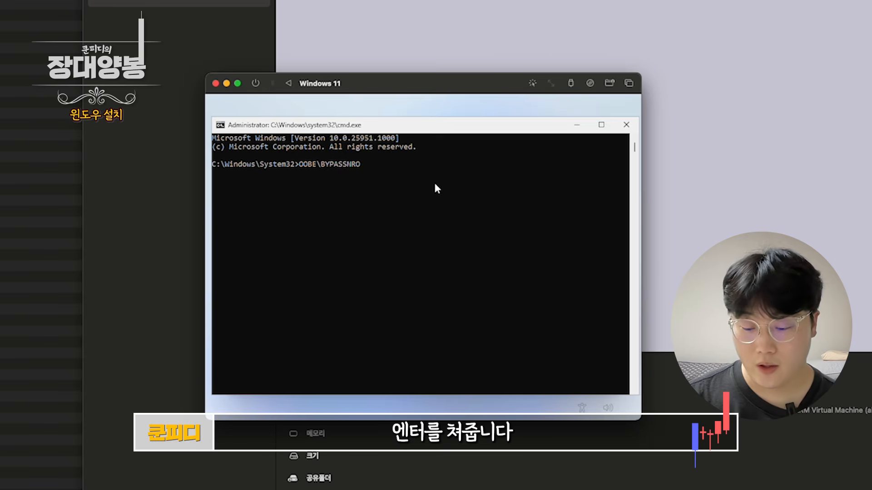
pyautogui.press('Return')
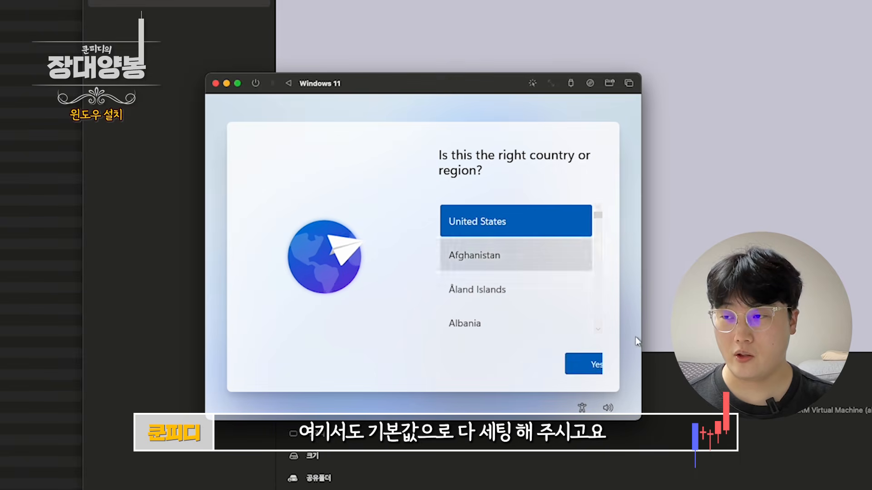
# Confirm the United States region and US keyboard layout again, then skip adding a second keyboard layout.
pyautogui.click(584, 370)
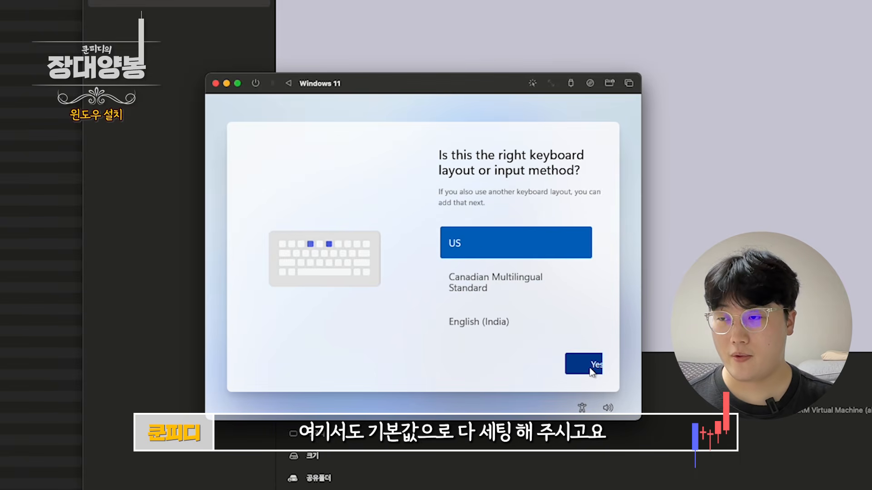
pyautogui.click(592, 369)
pyautogui.click(578, 360)
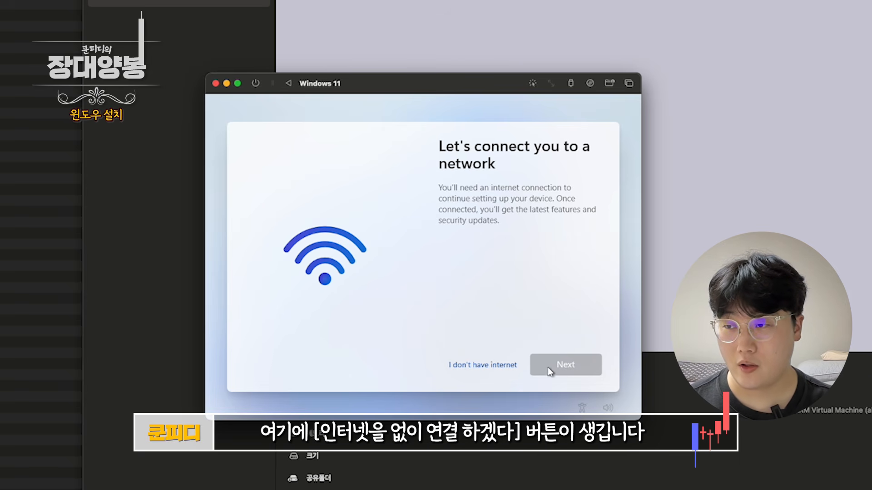
# Continue setup without an internet connection and create the local account with the user's name.
pyautogui.click(475, 365)
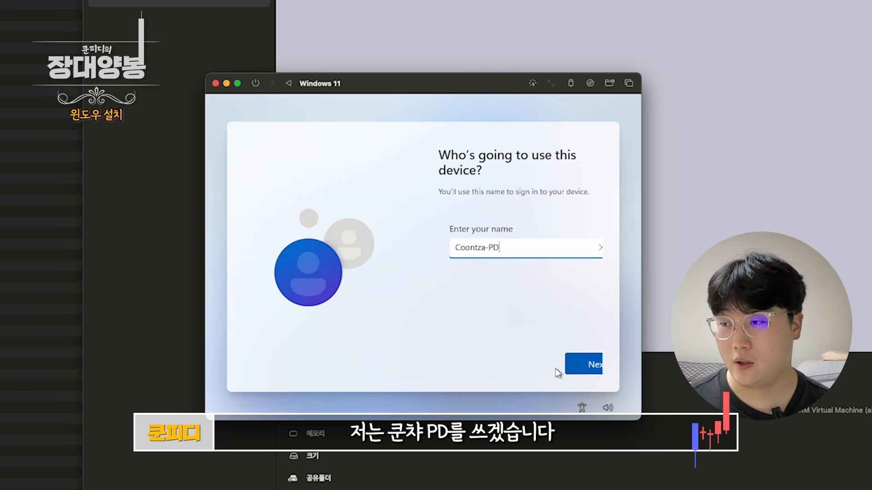
pyautogui.click(573, 365)
pyautogui.click(585, 363)
# Set all the device privacy settings to No, including Find my device and Advertising ID, and accept them.
pyautogui.click(453, 303)
pyautogui.scroll(-3, 454, 291)
pyautogui.click(451, 268)
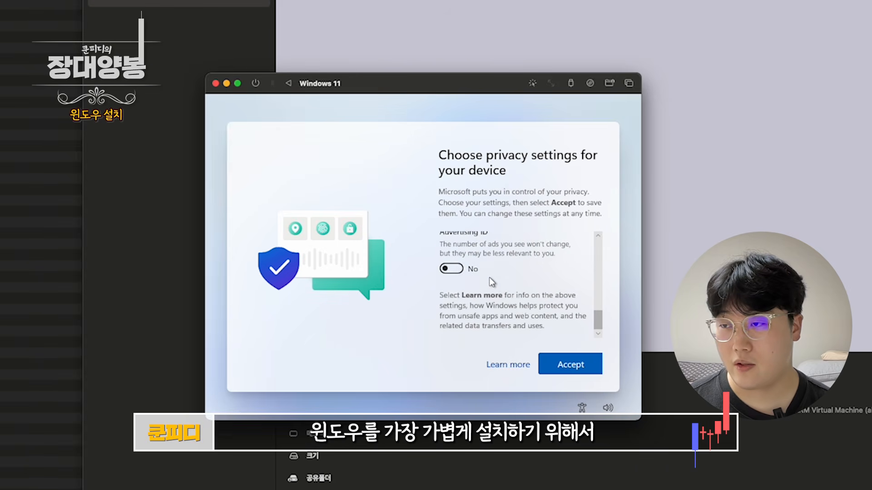
pyautogui.scroll(3, 486, 290)
pyautogui.click(460, 259)
pyautogui.scroll(3, 495, 280)
pyautogui.scroll(-5, 506, 296)
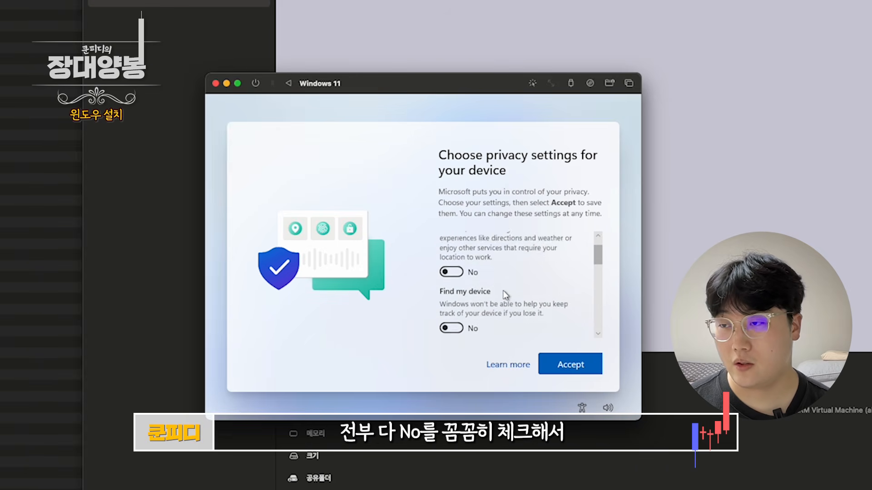
pyautogui.click(565, 363)
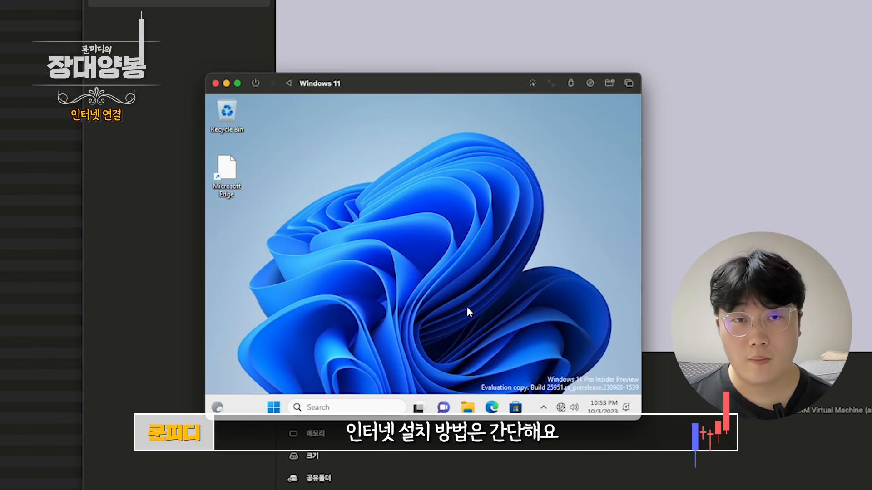
# Run the spice-guest-tools-0.164 installer from the UTM CD drive (D:) and restart the virtual machine.
pyautogui.click(468, 407)
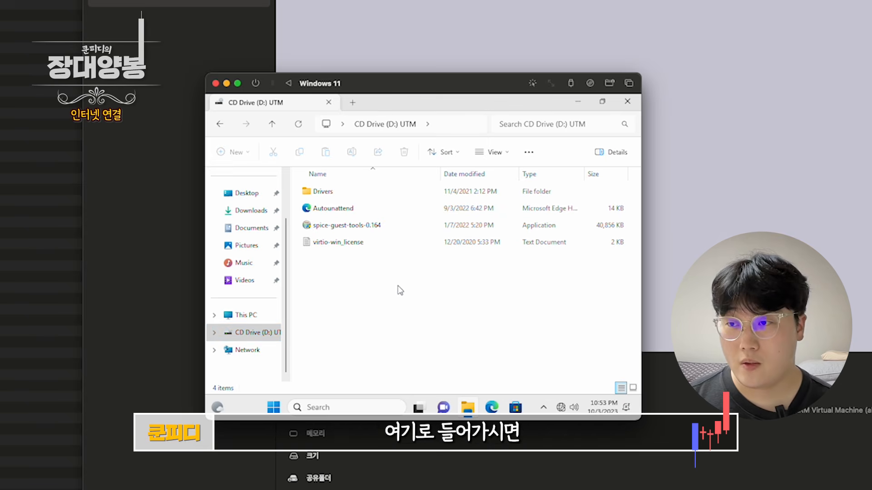
pyautogui.click(353, 231)
pyautogui.click(353, 232)
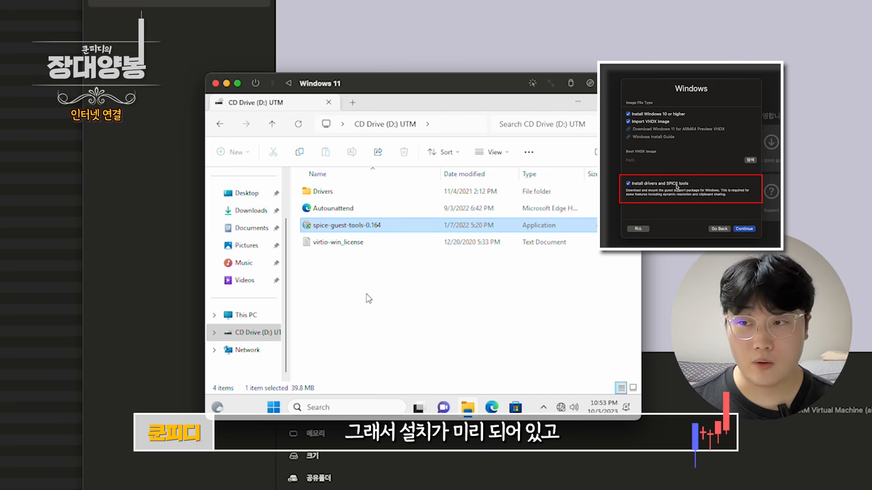
pyautogui.doubleClick(372, 225)
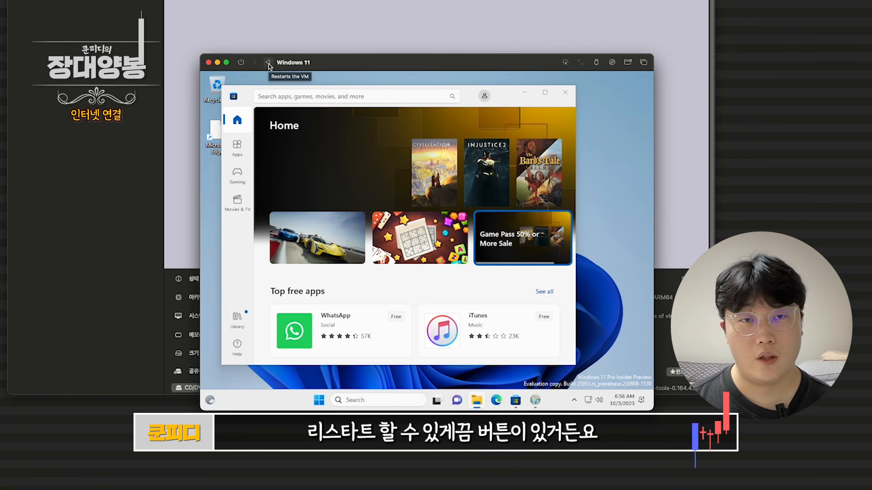
pyautogui.click(268, 67)
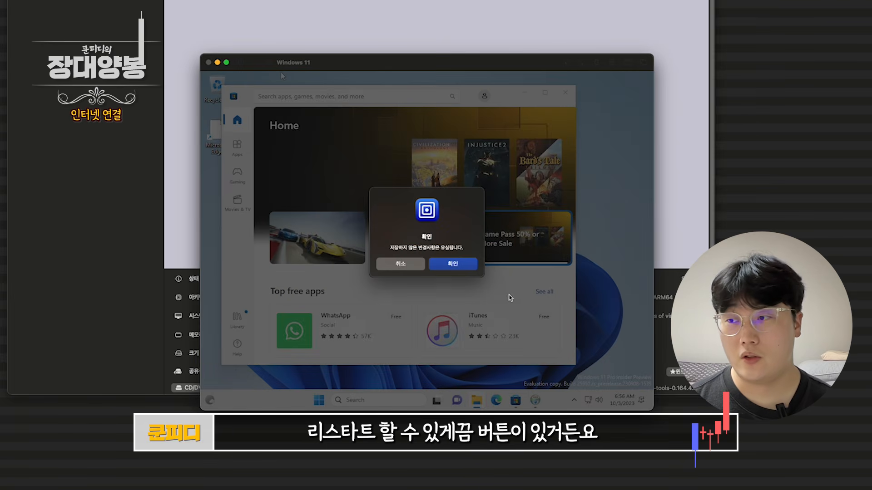
pyautogui.click(453, 264)
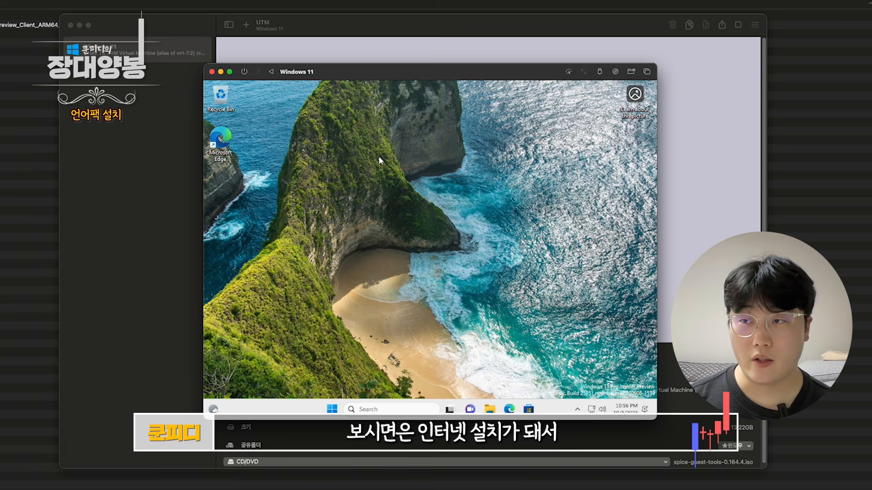
# Check the network connection in the Windows quick settings and close them again.
pyautogui.moveTo(364, 139); pyautogui.dragTo(559, 337)
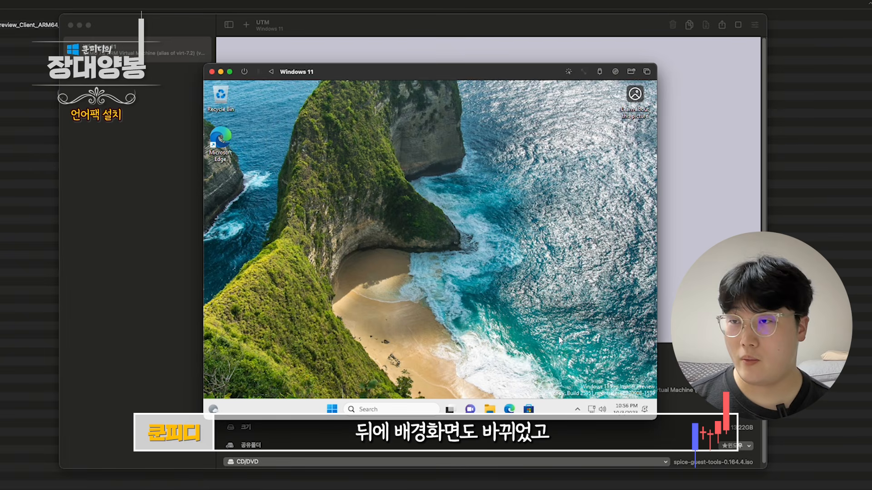
pyautogui.click(592, 410)
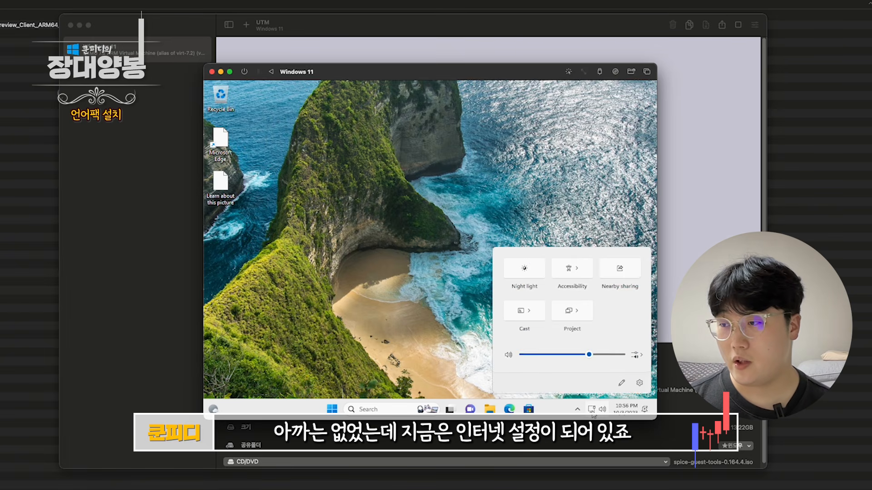
pyautogui.click(593, 414)
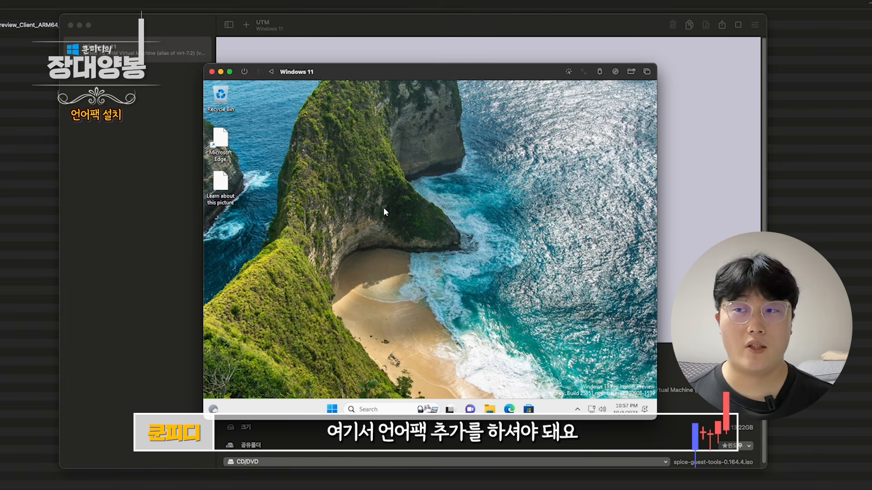
# Search Windows for language and open Language settings.
pyautogui.click(376, 413)
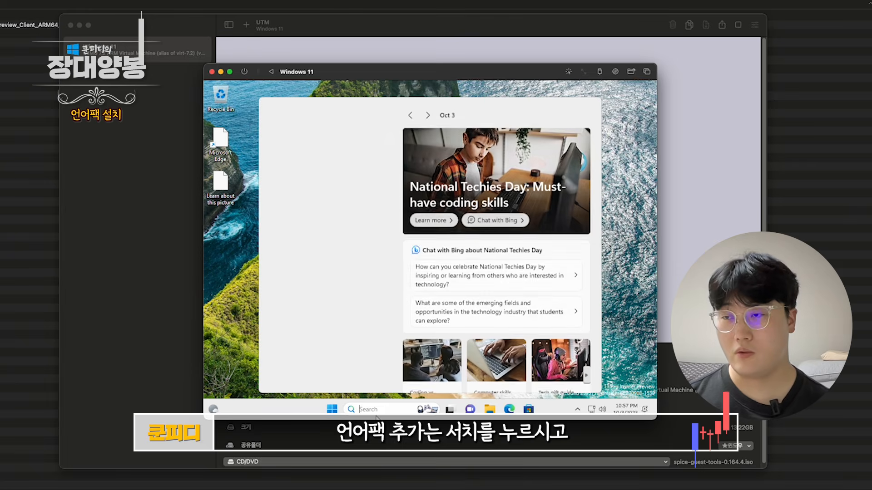
pyautogui.write('language')
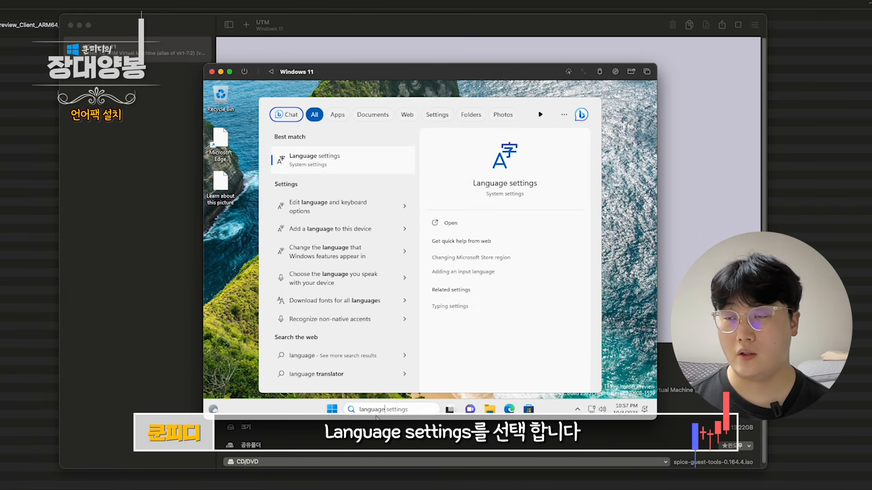
pyautogui.press('Return')
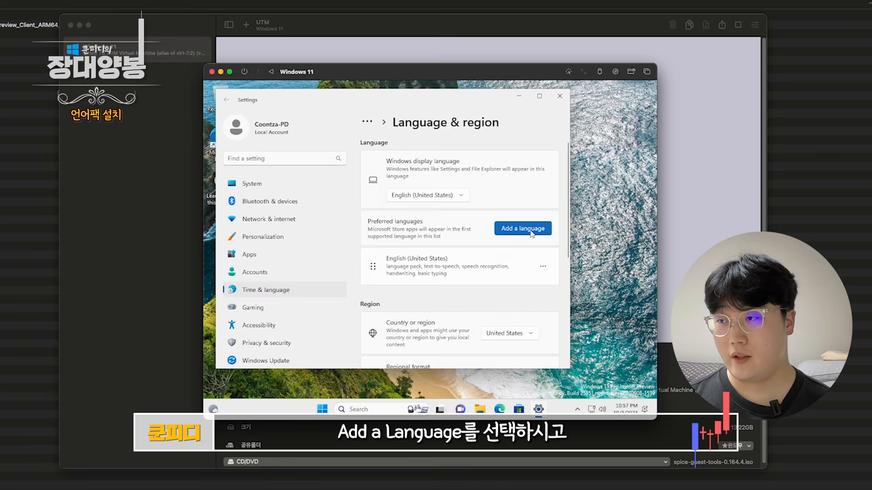
# Add Korean with the language pack, text-to-speech, enhanced speech recognition and handwriting, set as the Windows display language, and install it.
pyautogui.click(532, 230)
pyautogui.write('korean')
pyautogui.click(294, 170)
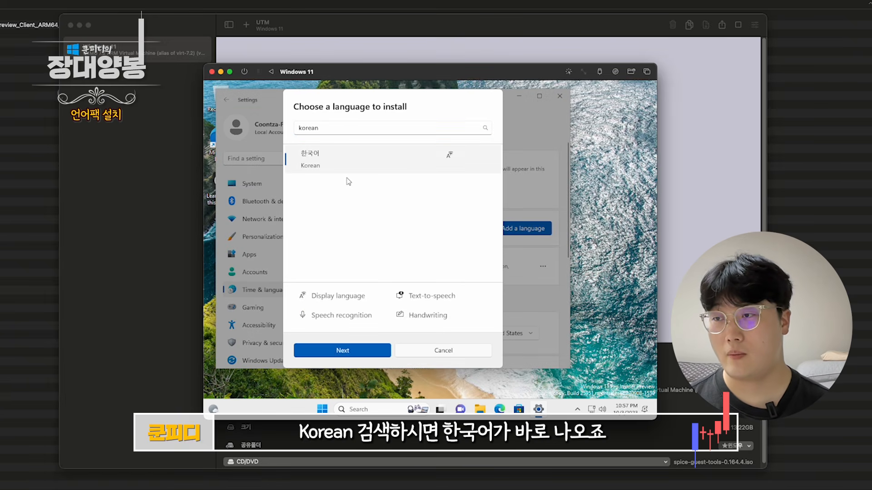
pyautogui.click(347, 350)
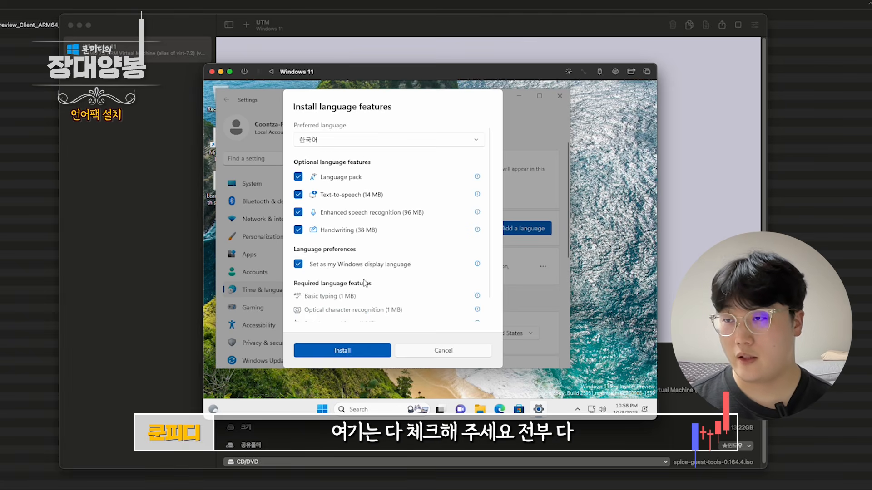
pyautogui.scroll(-2, 370, 287)
pyautogui.click(342, 354)
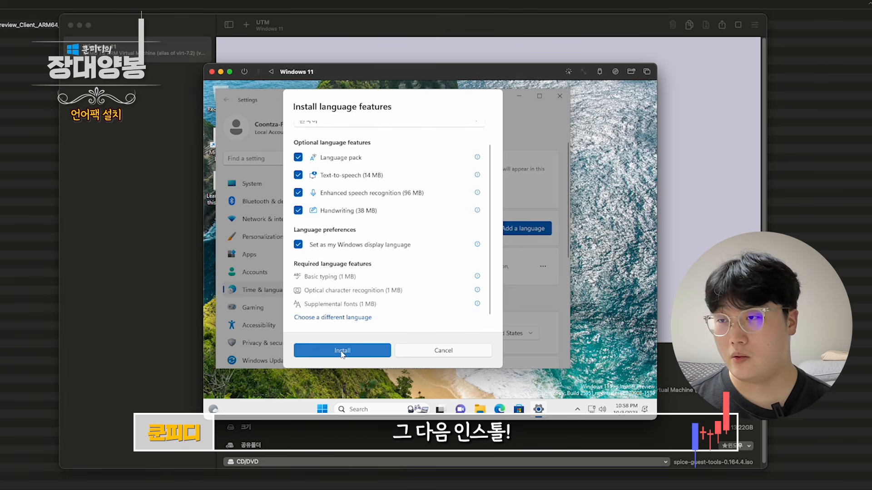
pyautogui.scroll(-2, 459, 322)
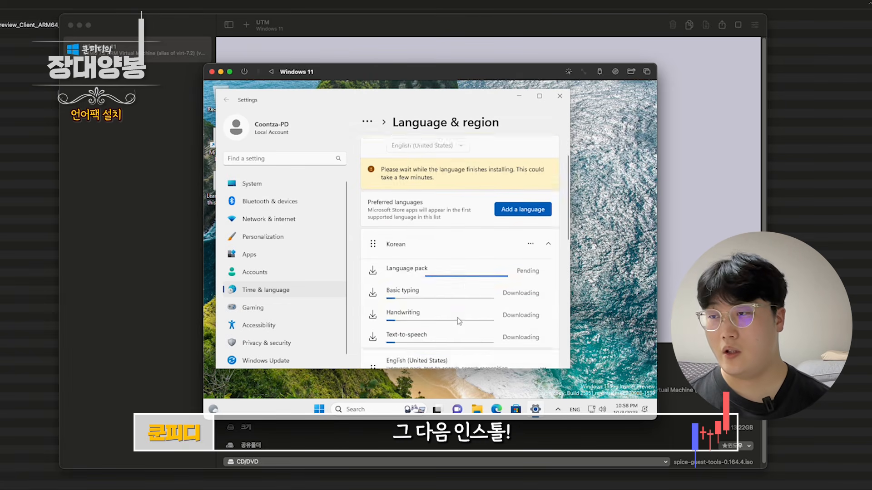
pyautogui.scroll(-4, 459, 321)
pyautogui.moveTo(570, 287); pyautogui.dragTo(407, 79)
pyautogui.scroll(-8, 423, 200)
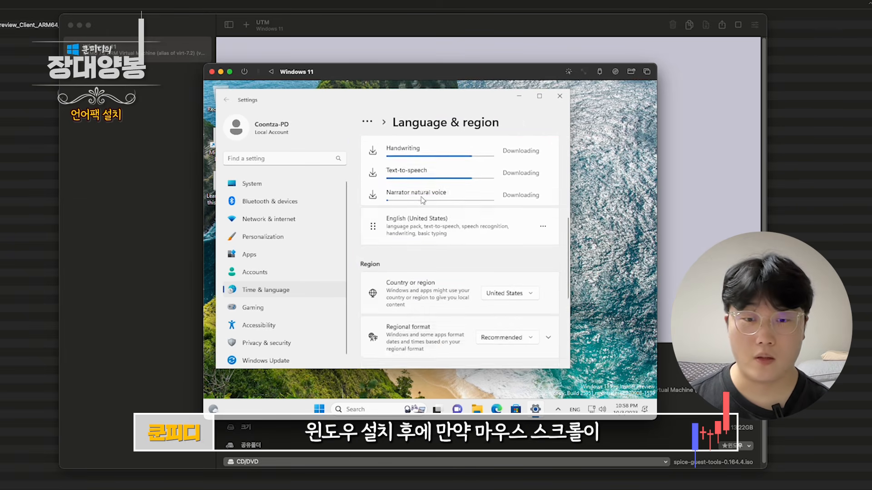
pyautogui.scroll(1, 422, 199)
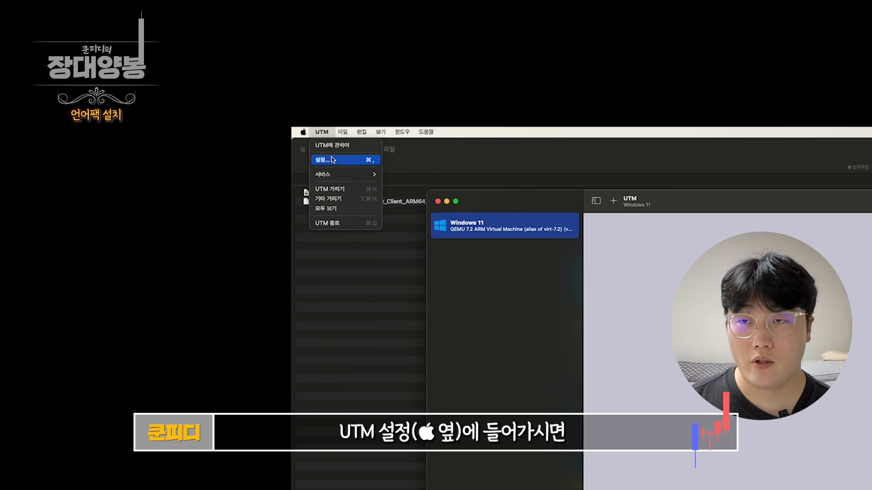
# Open the UTM application settings on the Mac.
pyautogui.click(333, 159)
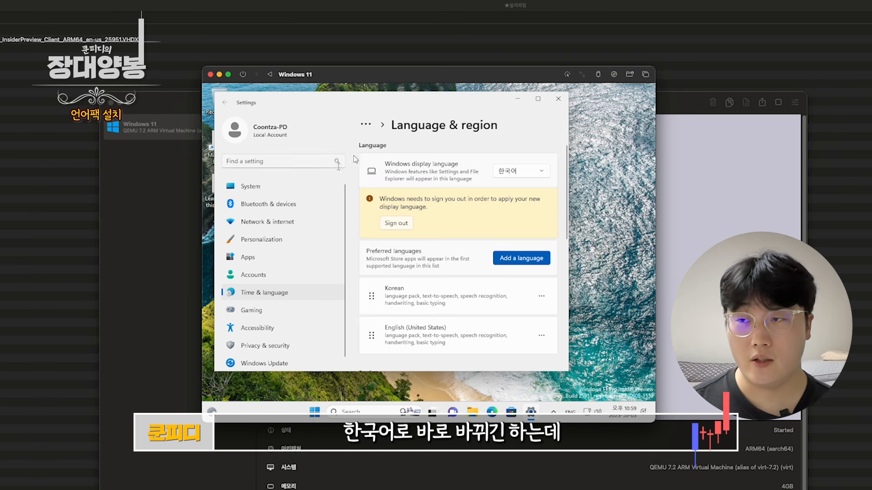
# Set the Windows country or region to Korea.
pyautogui.scroll(-3, 361, 191)
pyautogui.scroll(-2, 363, 205)
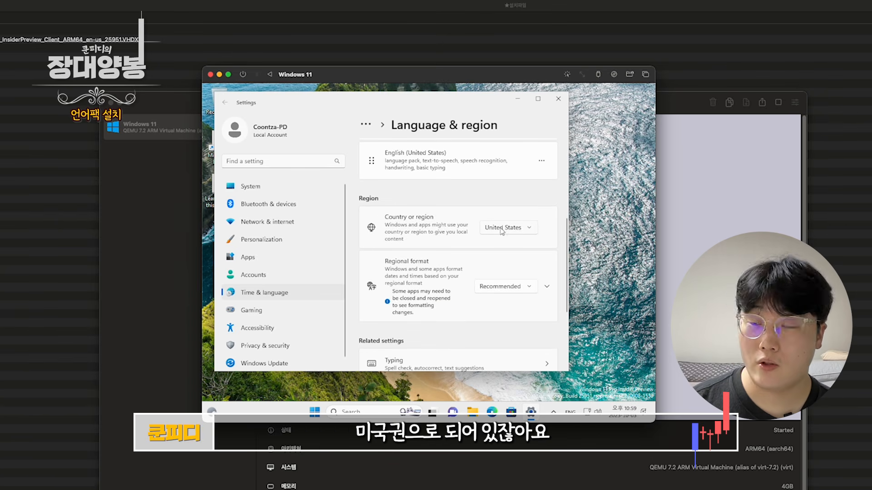
pyautogui.click(501, 229)
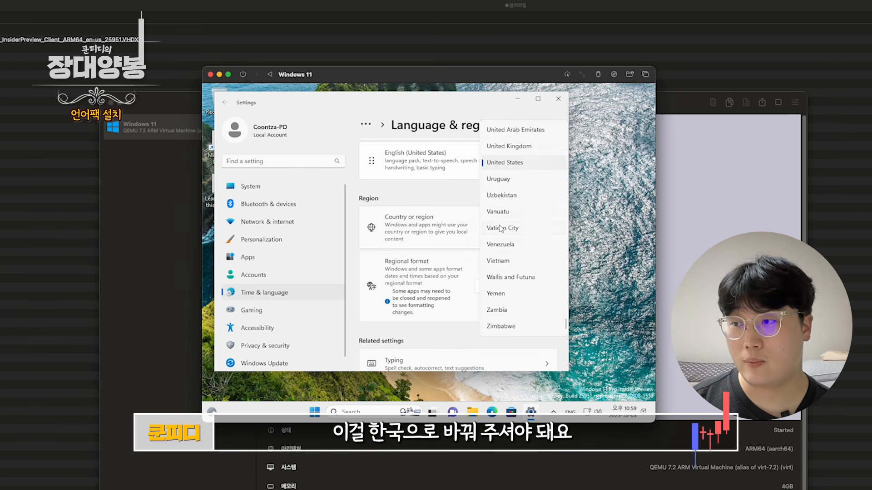
pyautogui.press('k')
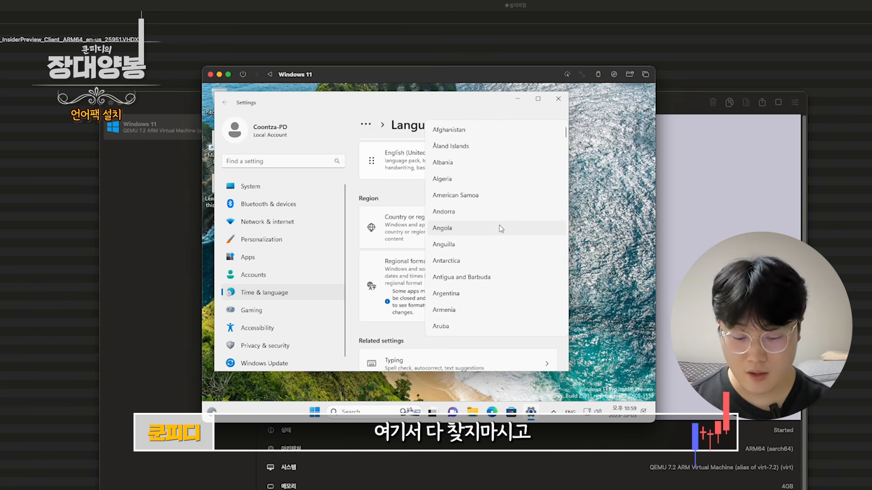
pyautogui.press('k')
pyautogui.press('k')
pyautogui.press('k')
pyautogui.press('k')
pyautogui.click(500, 228)
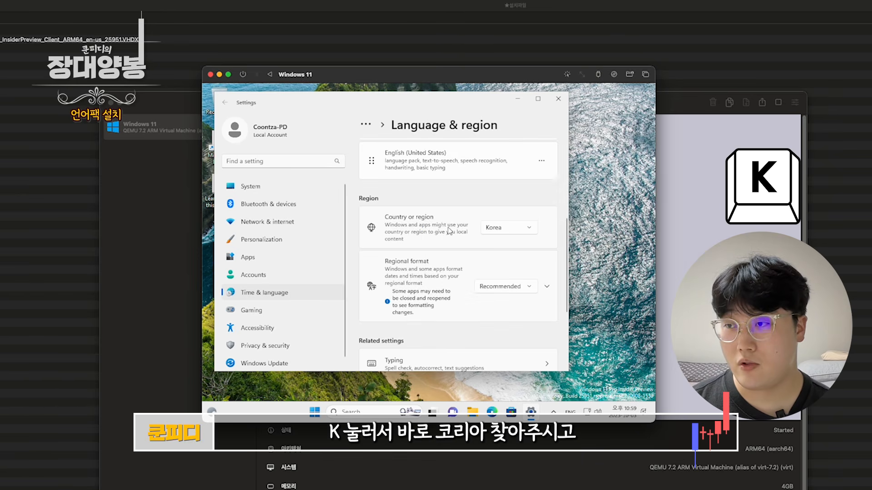
# Remove English (United States) from the preferred languages.
pyautogui.scroll(3, 410, 277)
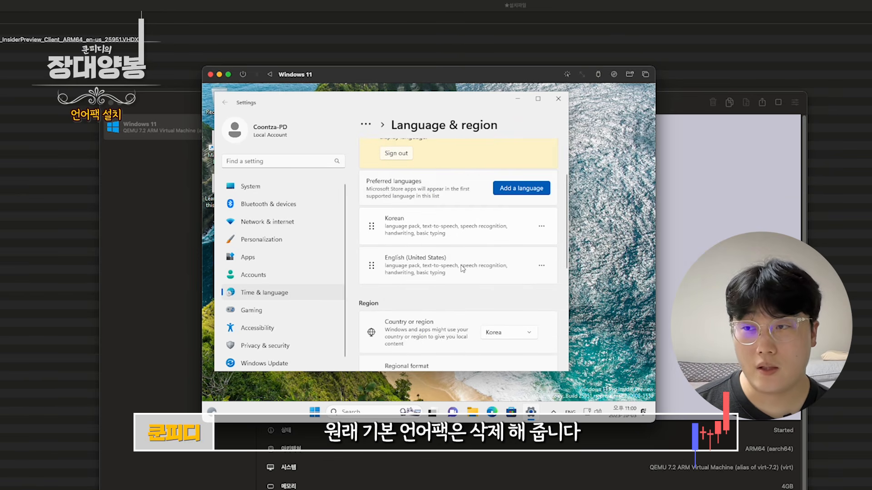
pyautogui.click(542, 266)
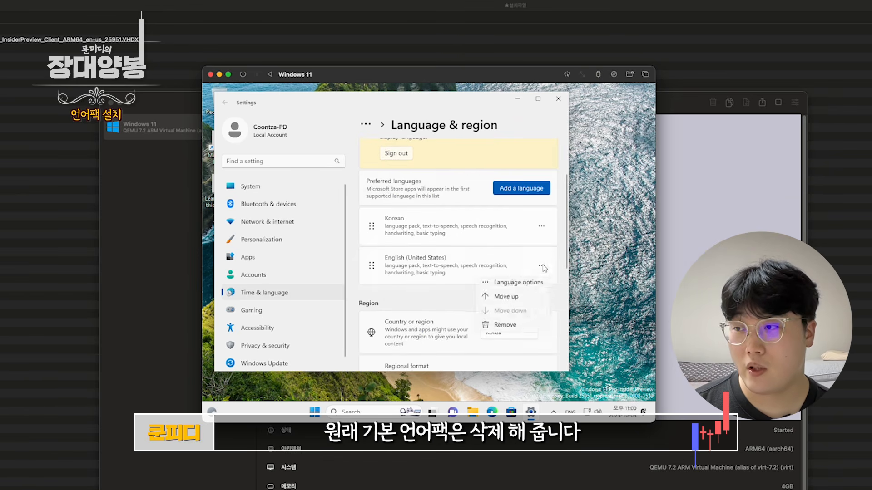
pyautogui.click(507, 328)
pyautogui.click(521, 314)
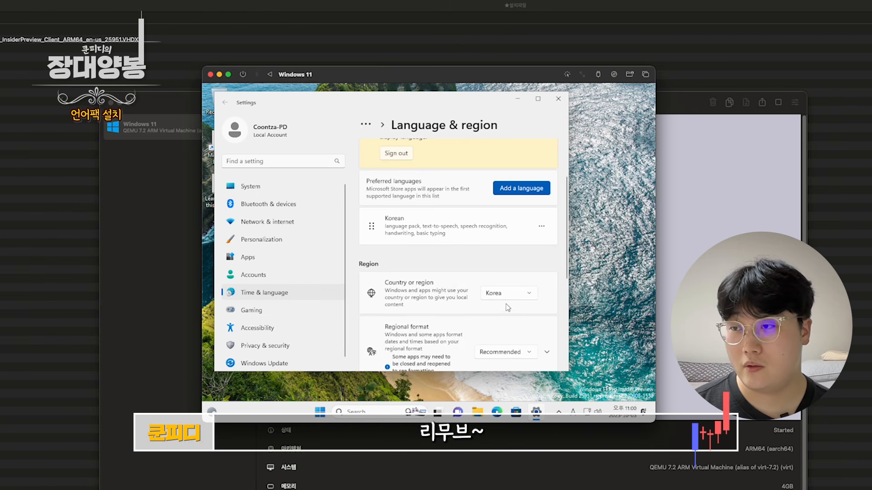
pyautogui.scroll(-10, 458, 217)
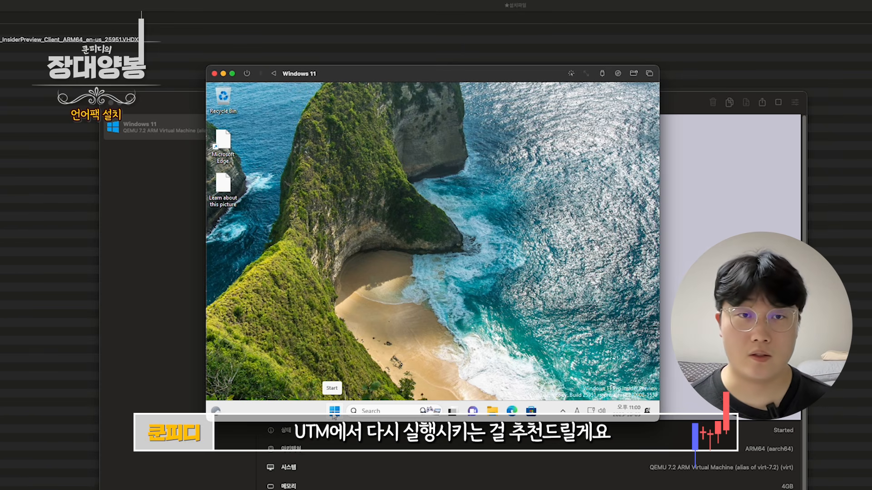
# Shut down Windows and start the Windows 11 virtual machine again from UTM.
pyautogui.click(333, 414)
pyautogui.click(551, 381)
pyautogui.click(547, 349)
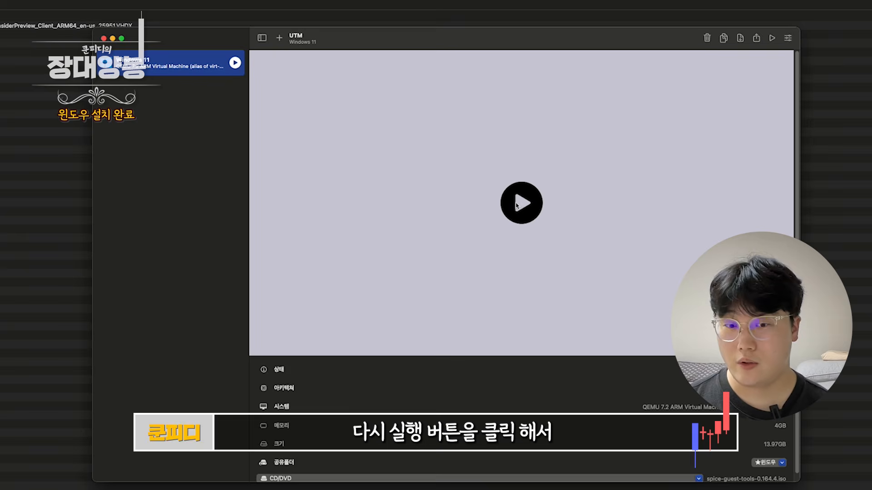
pyautogui.click(516, 205)
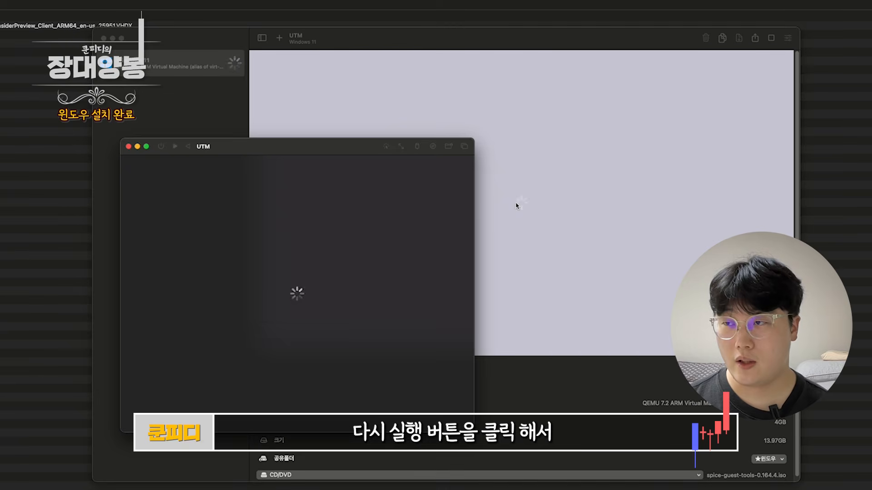
pyautogui.moveTo(268, 151); pyautogui.dragTo(383, 94)
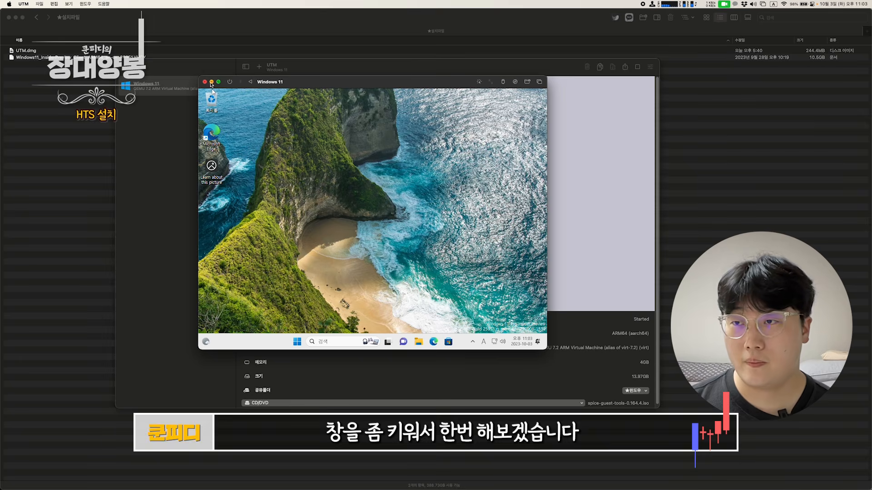
# Enlarge the Windows 11 virtual machine to full screen and download the Kiwoom Securities and Namuh HTS installers from their websites.
pyautogui.click(218, 82)
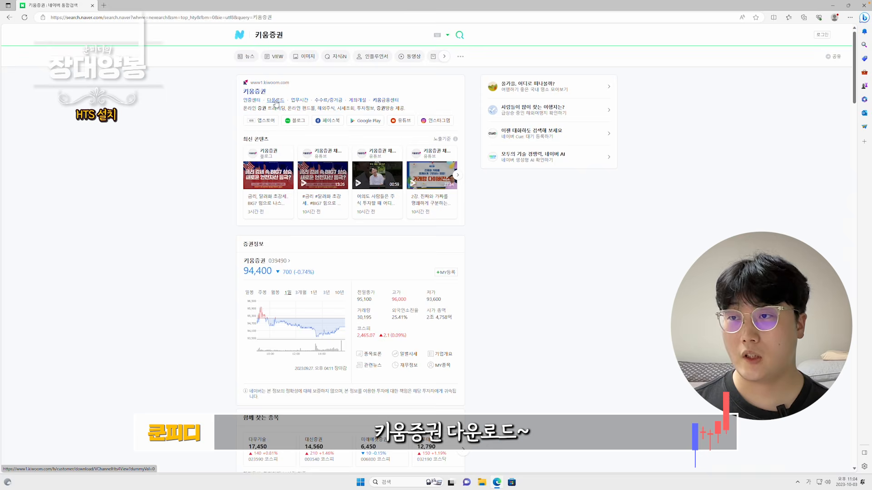
pyautogui.click(276, 102)
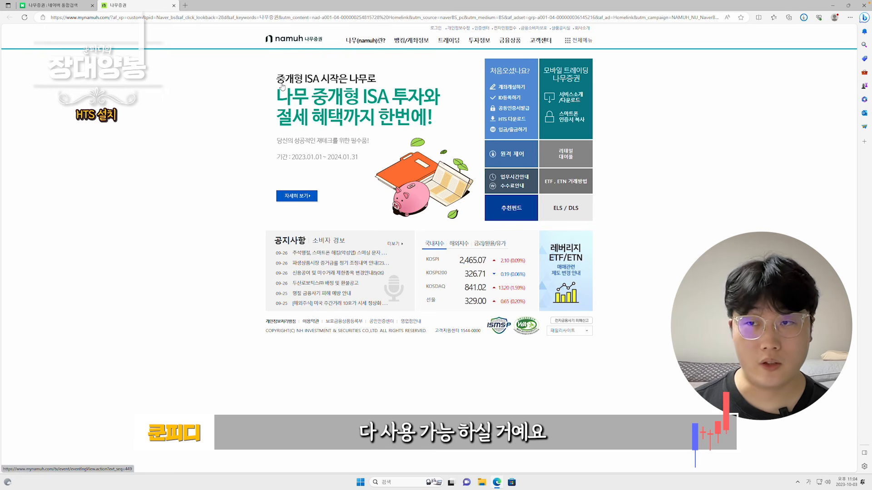
pyautogui.click(570, 97)
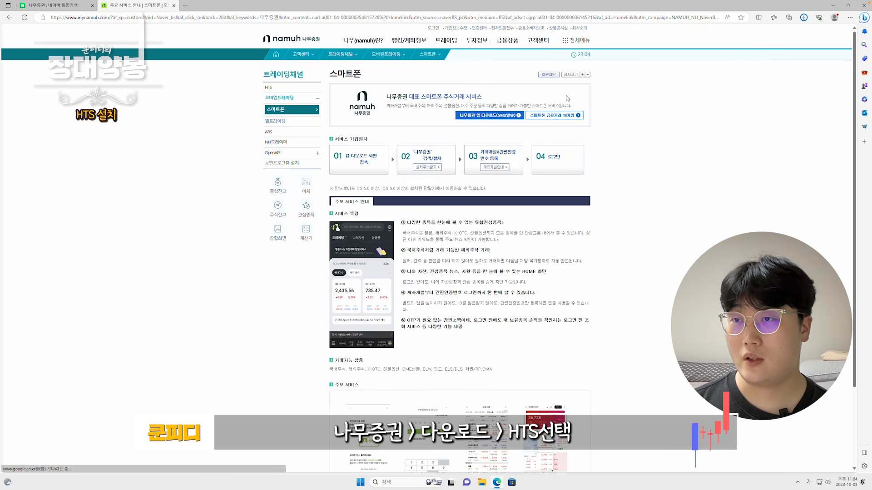
pyautogui.click(269, 88)
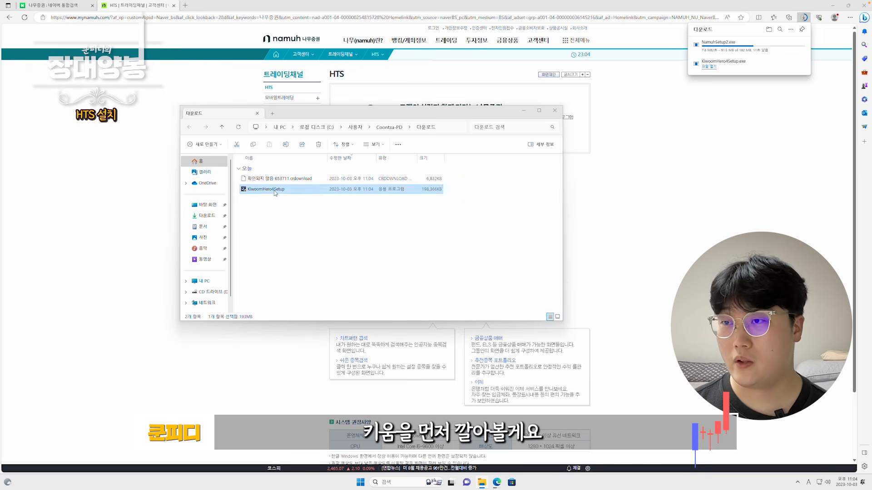
# Run the downloaded KiwoomHero4Setup installer and allow it to make changes to the device.
pyautogui.doubleClick(278, 189)
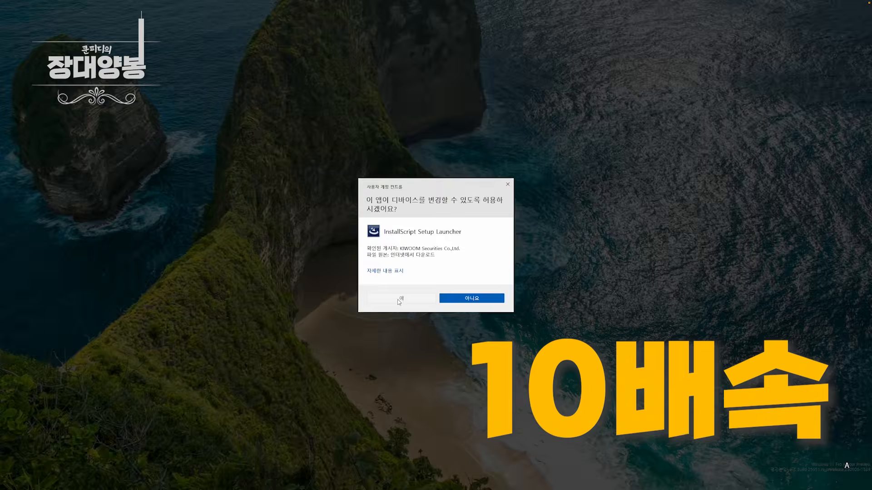
pyautogui.click(404, 300)
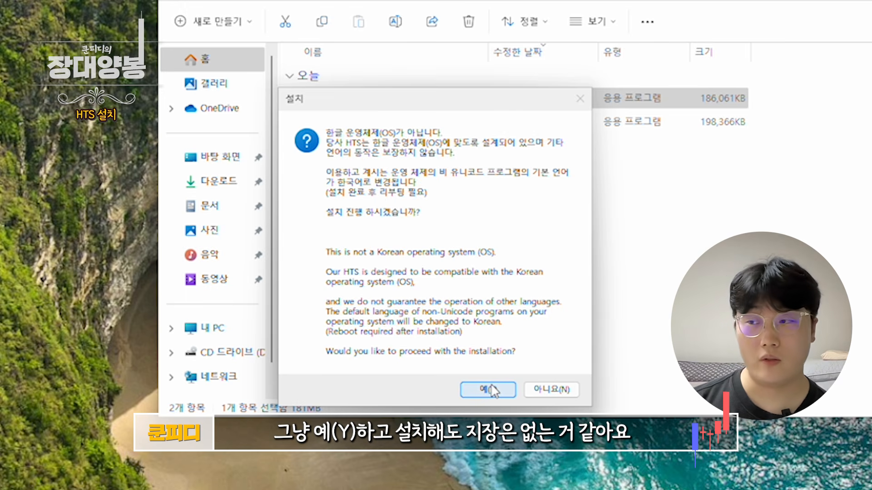
# Install NAMUH 2.1 with desktop and quick launch shortcuts, accepting the switch to Korean for non-Unicode programs and the reboot.
pyautogui.click(494, 391)
pyautogui.click(475, 295)
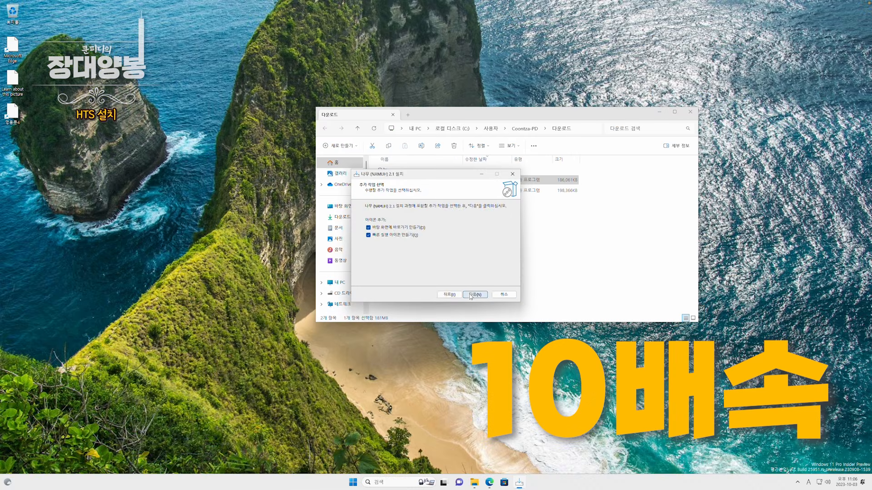
pyautogui.click(475, 294)
pyautogui.click(682, 114)
pyautogui.click(481, 174)
pyautogui.click(520, 482)
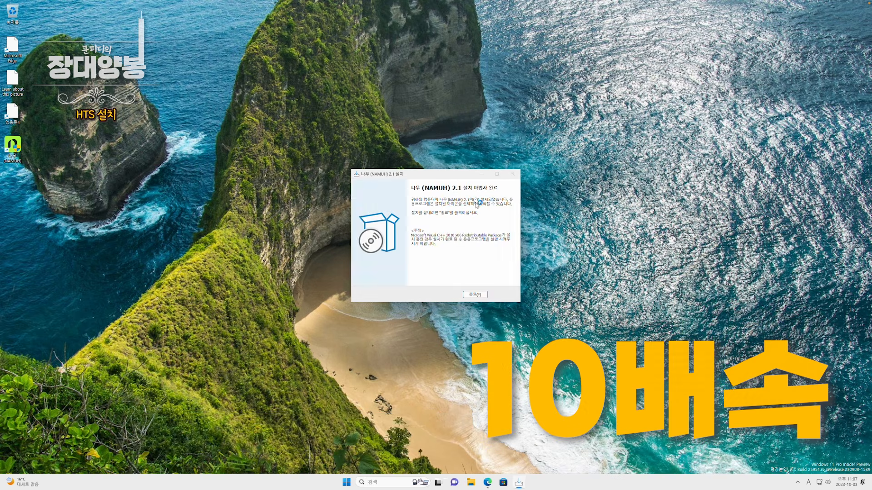
pyautogui.moveTo(448, 181); pyautogui.dragTo(489, 185)
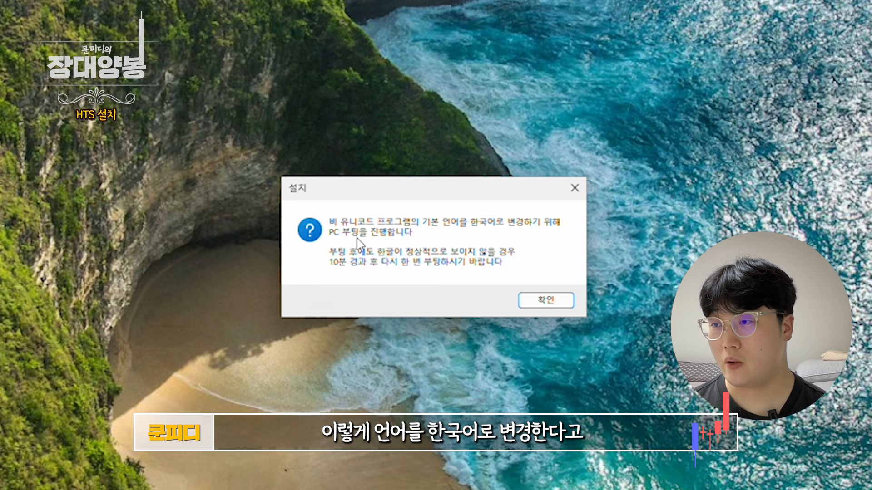
pyautogui.click(536, 300)
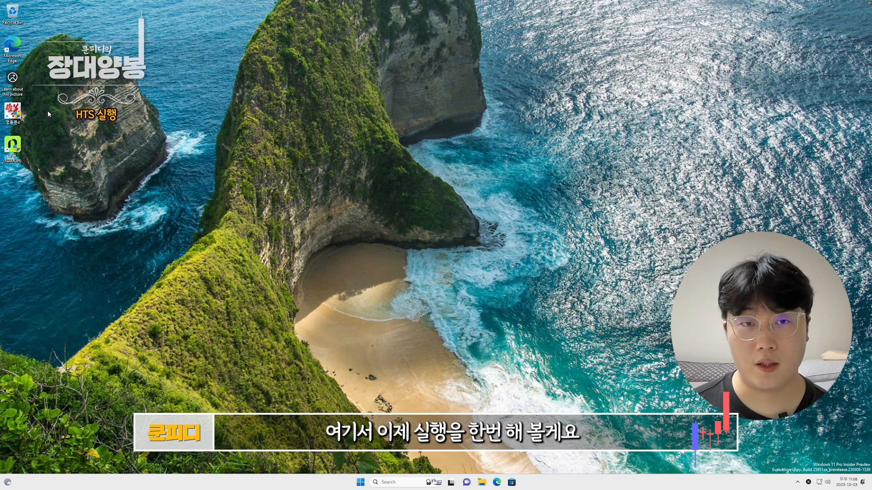
# Launch Kiwoom's 영웅문4 HTS and log in by ID with the view-only option (조회전용) enabled.
pyautogui.doubleClick(13, 111)
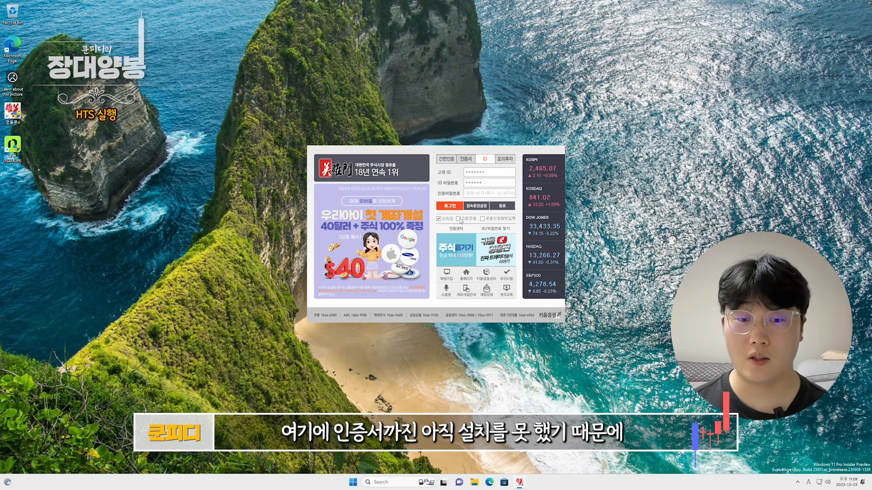
pyautogui.click(459, 219)
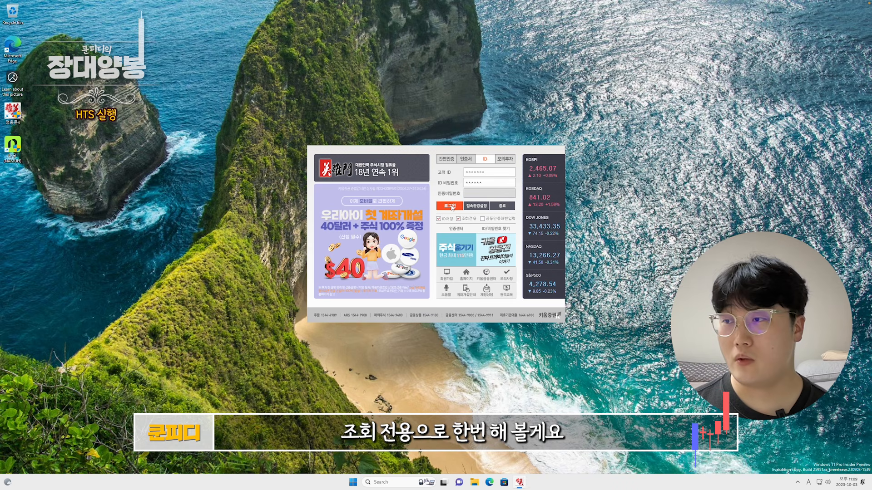
pyautogui.click(452, 206)
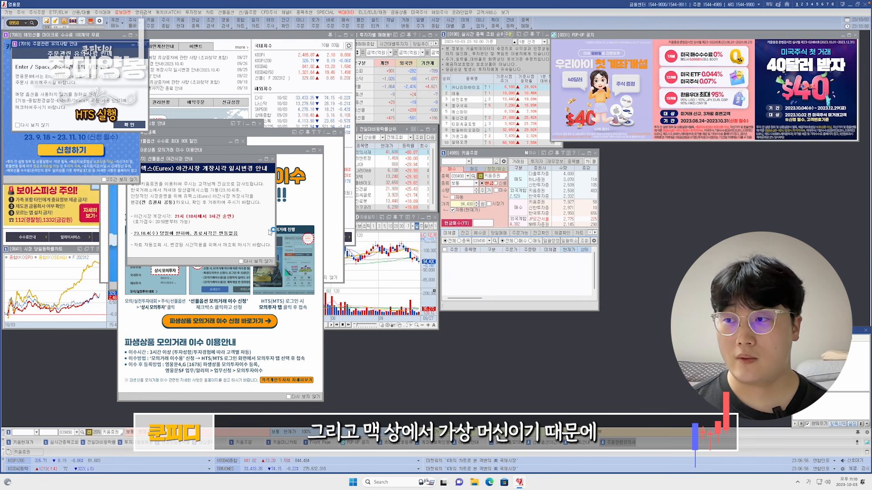
# Take the Windows 11 virtual machine out of full screen, reduce its window, and view it alongside the other open Mac windows.
pyautogui.moveTo(529, 9)
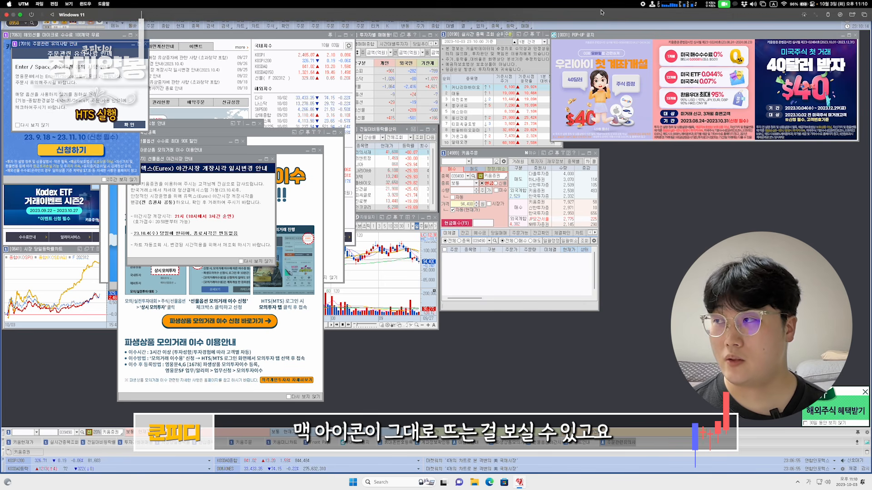
pyautogui.click(20, 14)
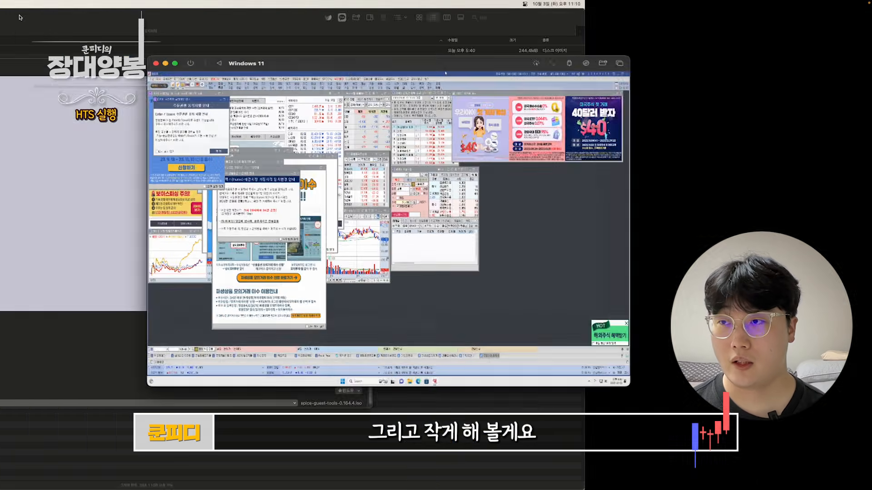
pyautogui.moveTo(377, 117); pyautogui.dragTo(306, 85)
pyautogui.hotkey('ctrl', 'Up')
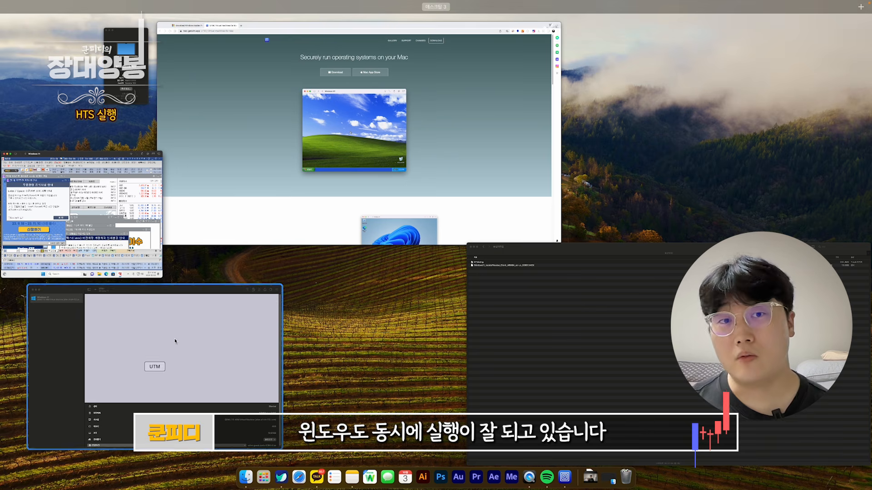
pyautogui.click(80, 211)
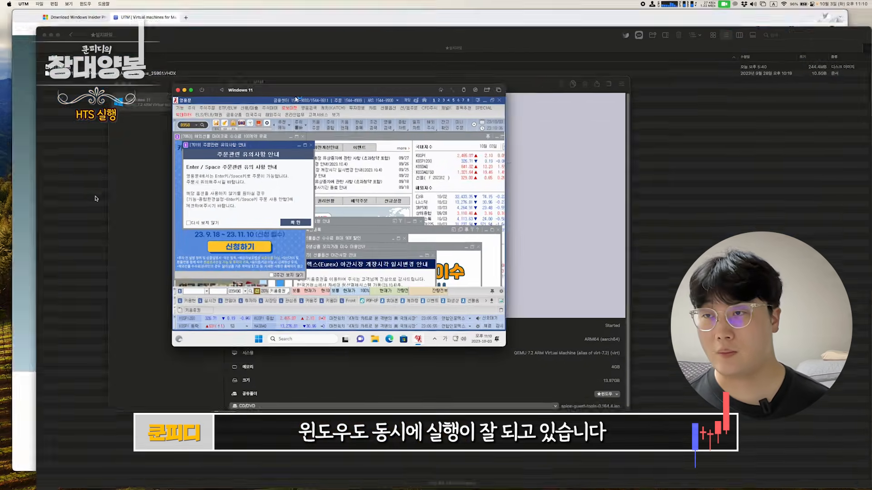
pyautogui.doubleClick(271, 52)
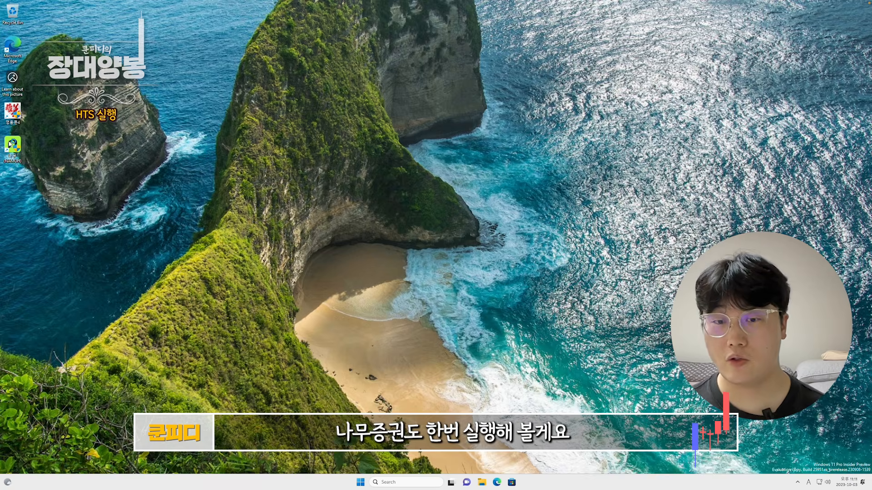
# Launch the NAMUH HTS, allow it to make changes to the device, and choose the quotes-only login option (시세전용).
pyautogui.doubleClick(10, 144)
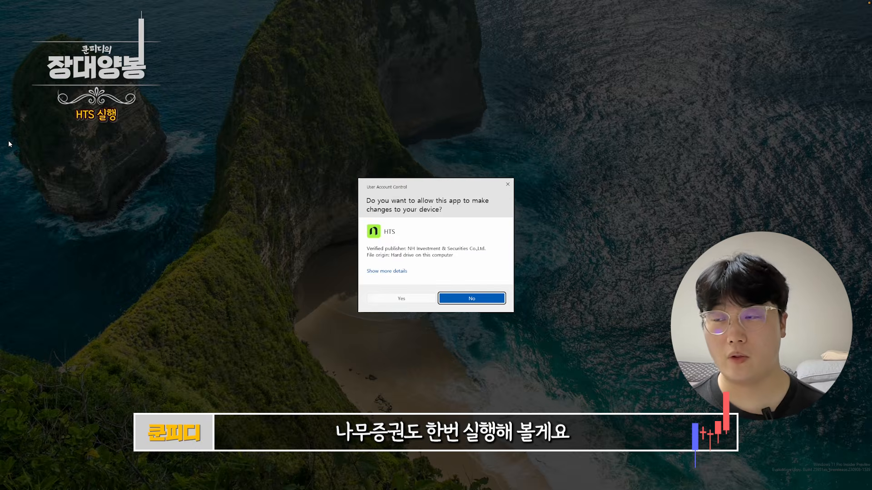
pyautogui.click(423, 300)
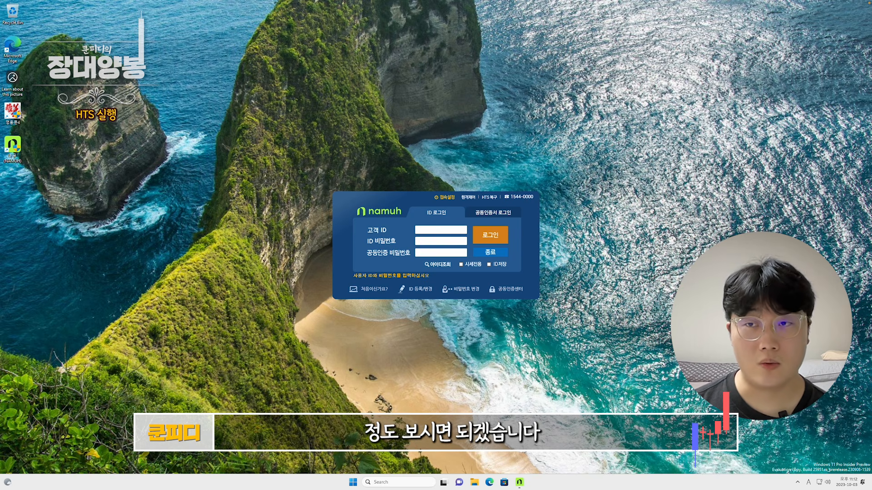
pyautogui.click(462, 265)
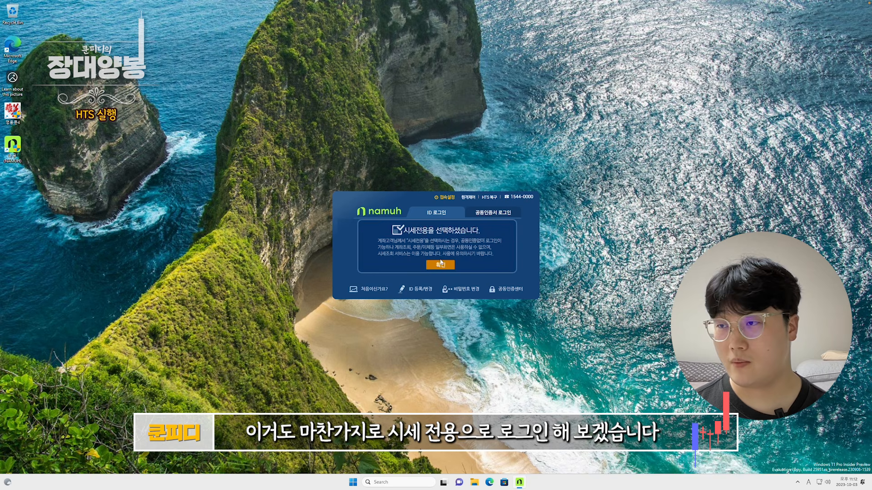
pyautogui.click(444, 265)
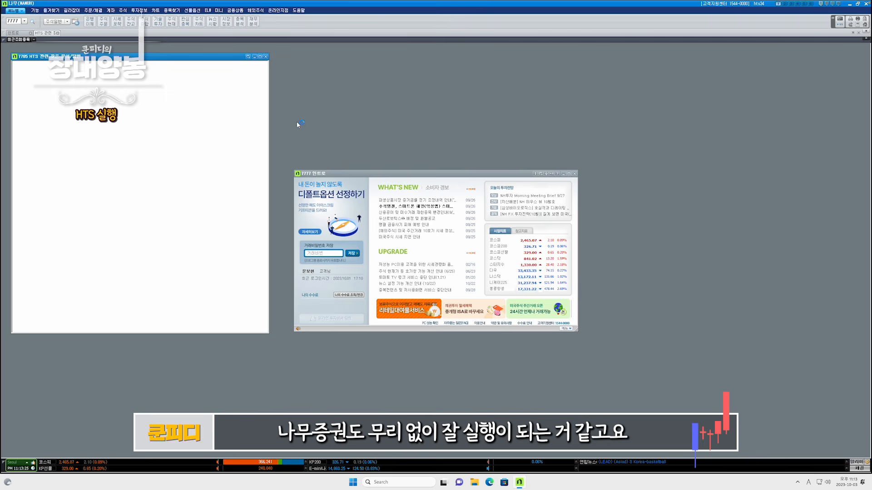
# Close the 7705 HTS notice window and the 7777 intro window in NAMUH.
pyautogui.click(265, 58)
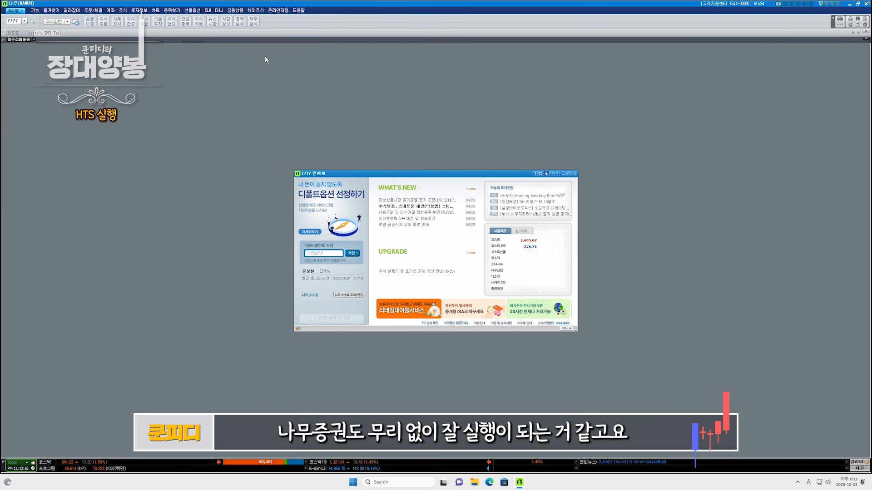
pyautogui.click(575, 174)
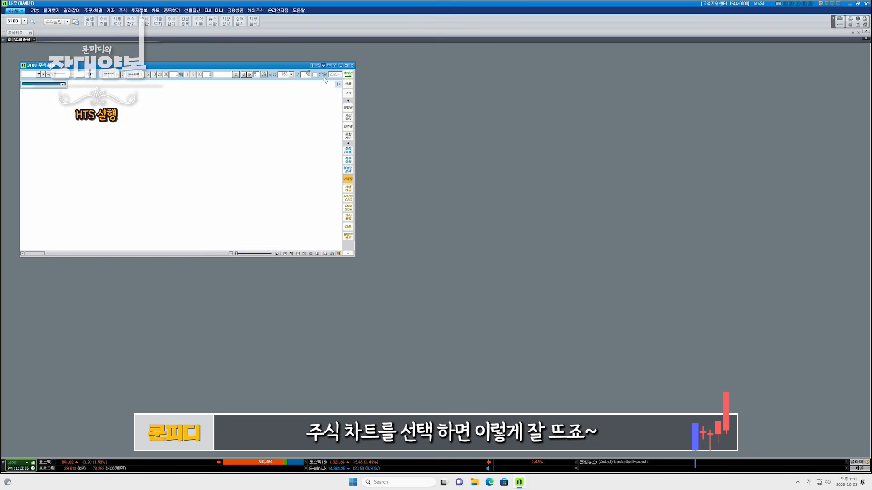
# Maximize the 3100 stock chart and examine its candles at different zoom levels.
pyautogui.doubleClick(293, 68)
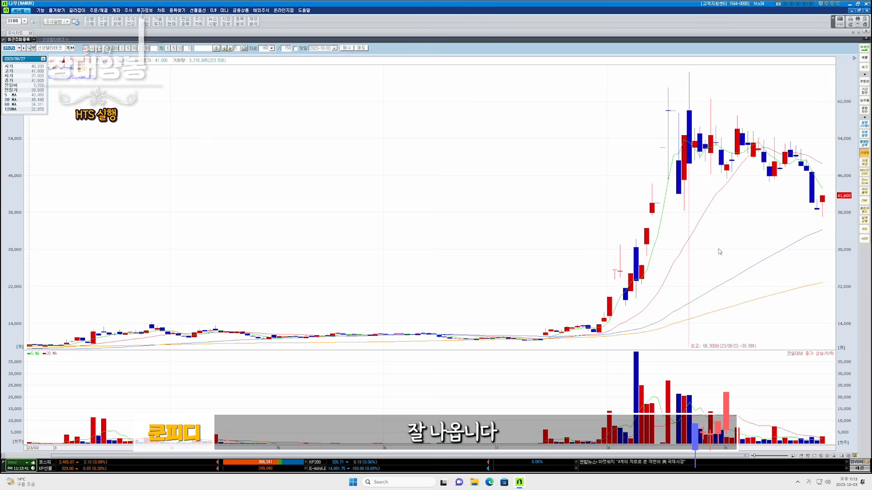
pyautogui.scroll(5, 655, 229)
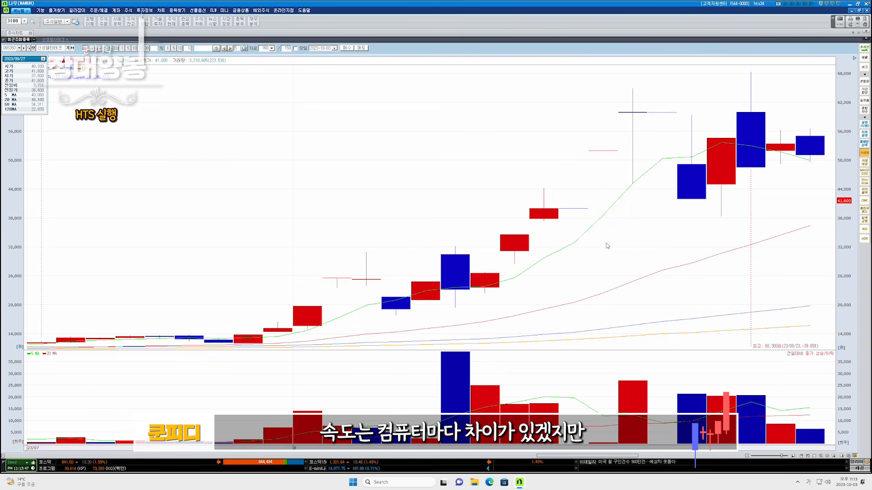
pyautogui.scroll(-5, 607, 246)
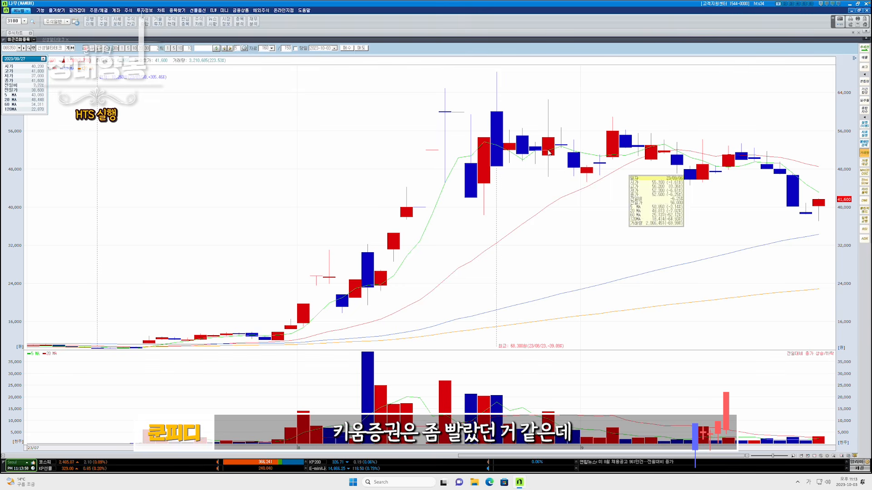
pyautogui.scroll(1, 550, 150)
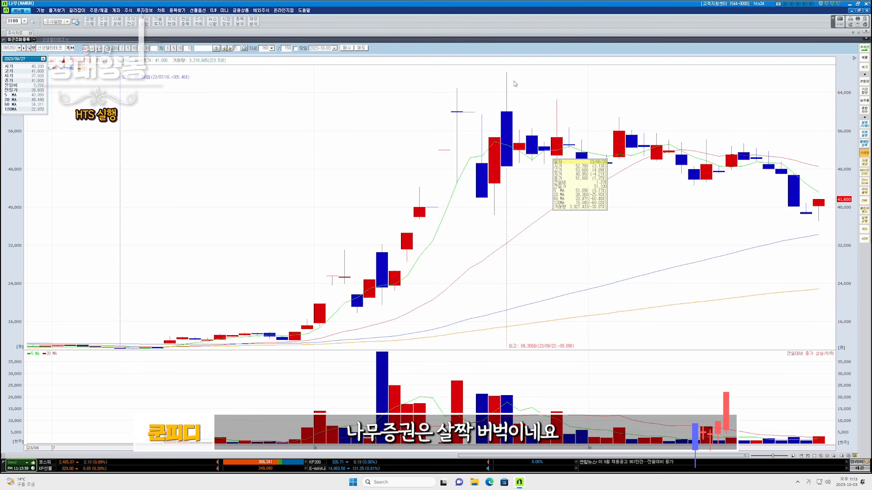